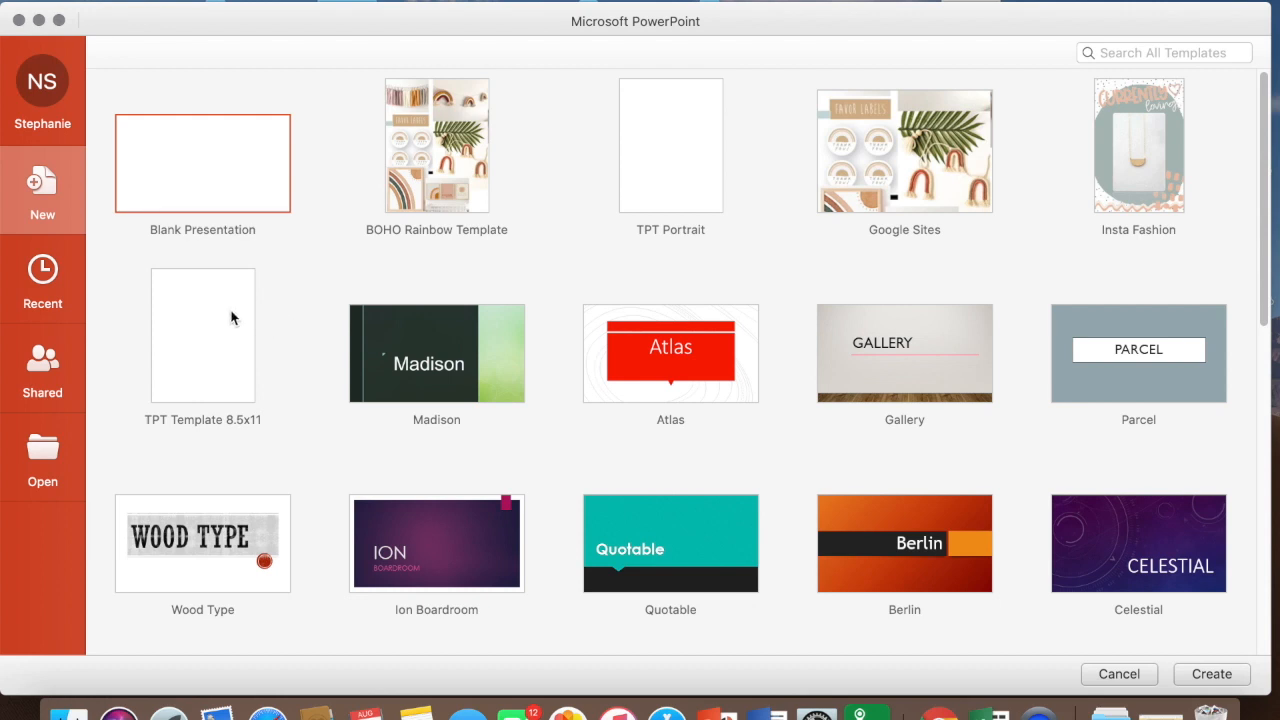
Create a blank presentation and delete the title and subtitle placeholders from the first slide
{"action": "left_click", "coordinate": [184, 184]}
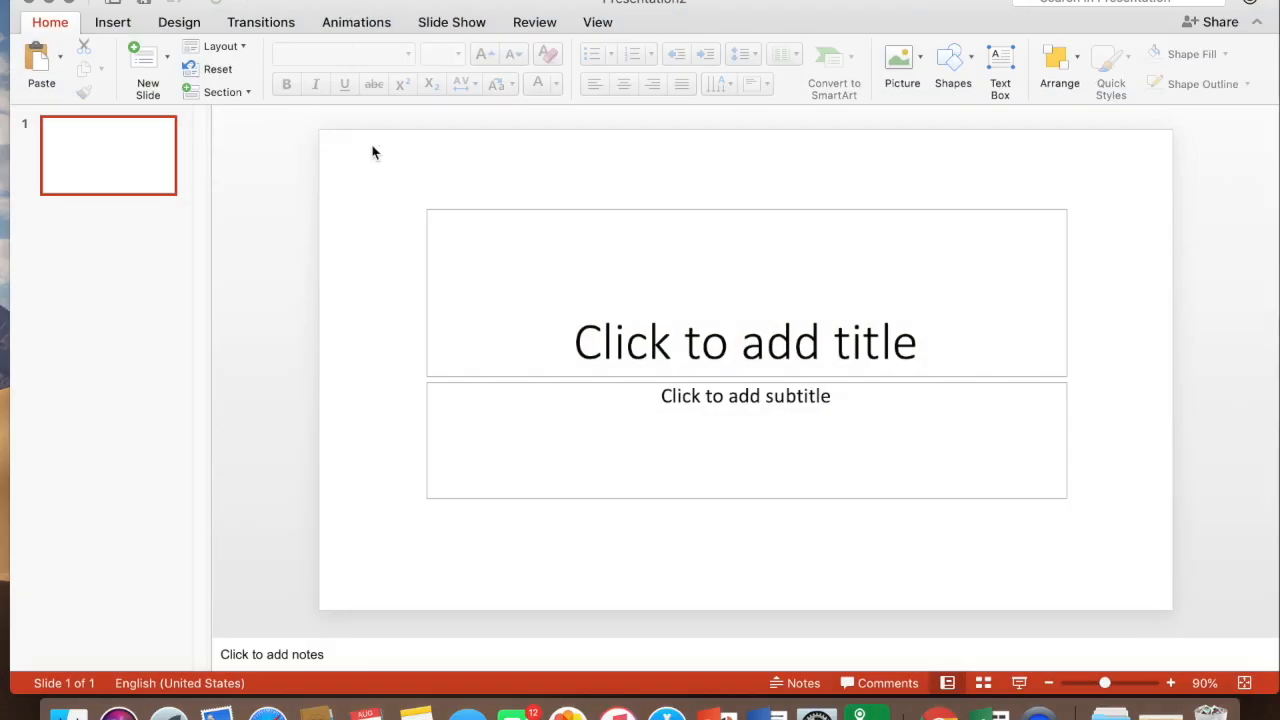
{"action": "left_click_drag", "start_coordinate": [354, 134], "coordinate": [1276, 591]}
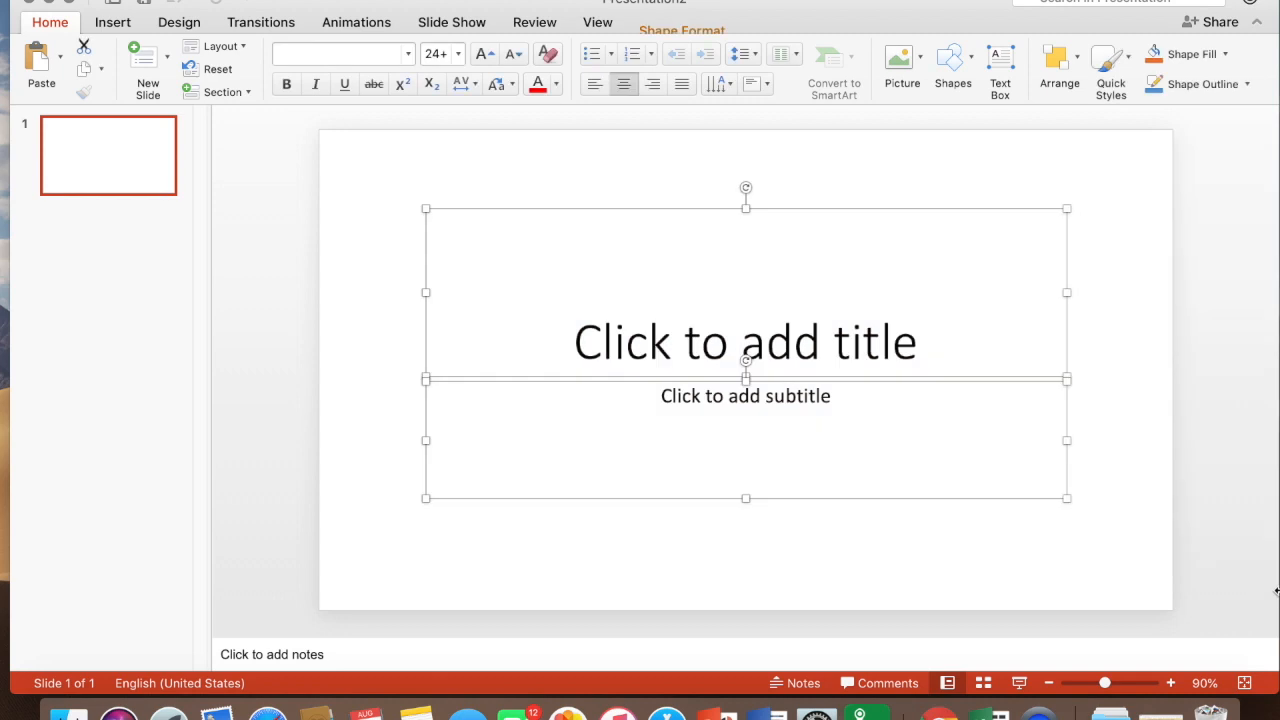
{"action": "key", "text": "Delete"}
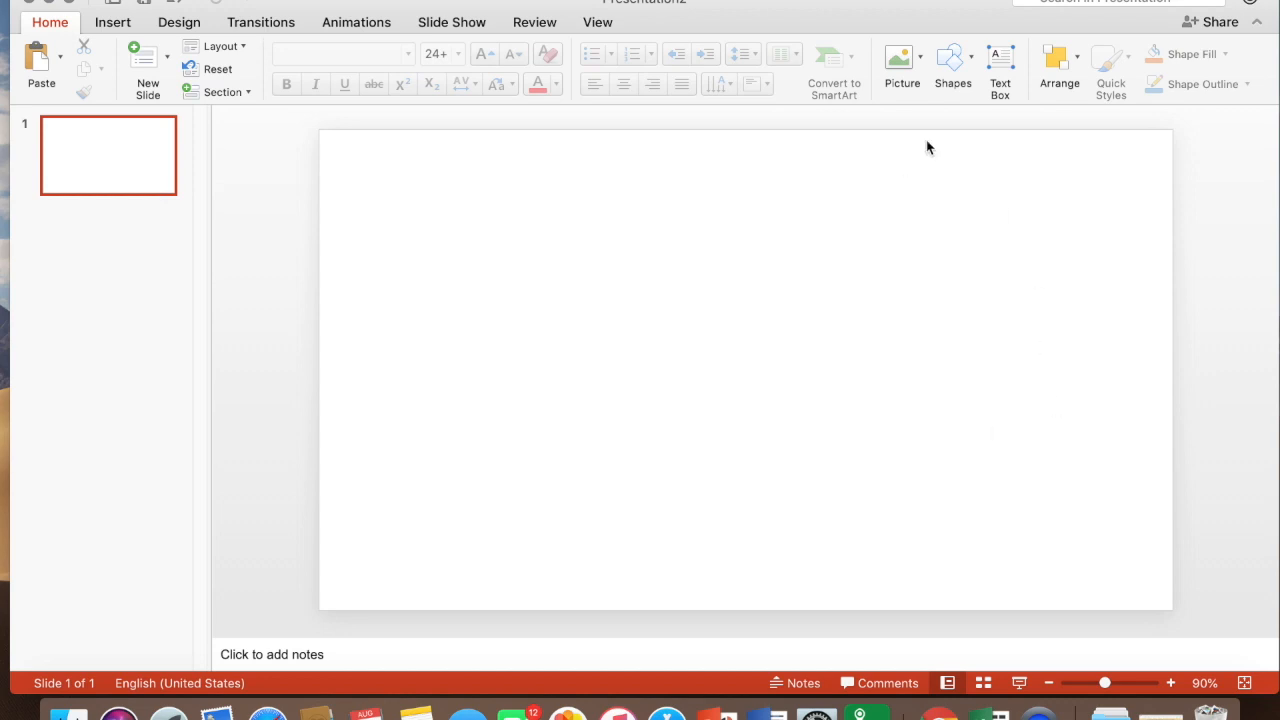
Set a custom slide size 8.5 in wide and 11 in high, scaling the content up
{"action": "left_click", "coordinate": [180, 28]}
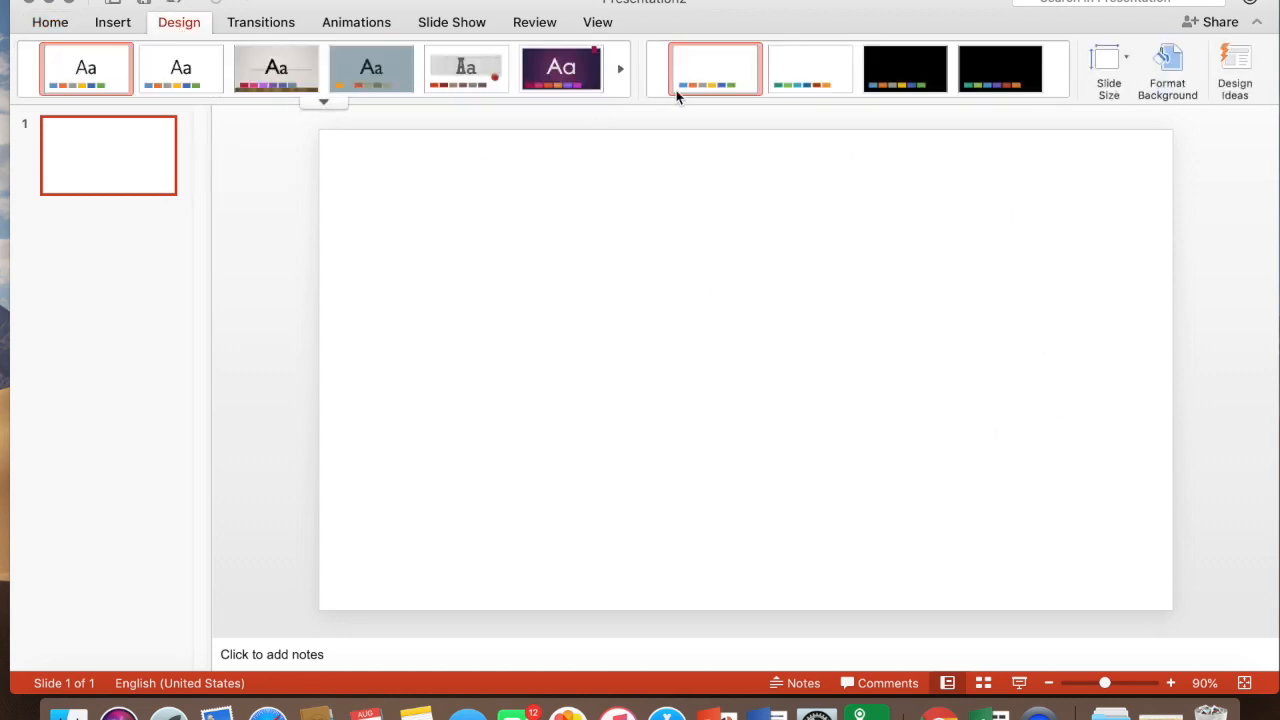
{"action": "left_click", "coordinate": [1124, 65]}
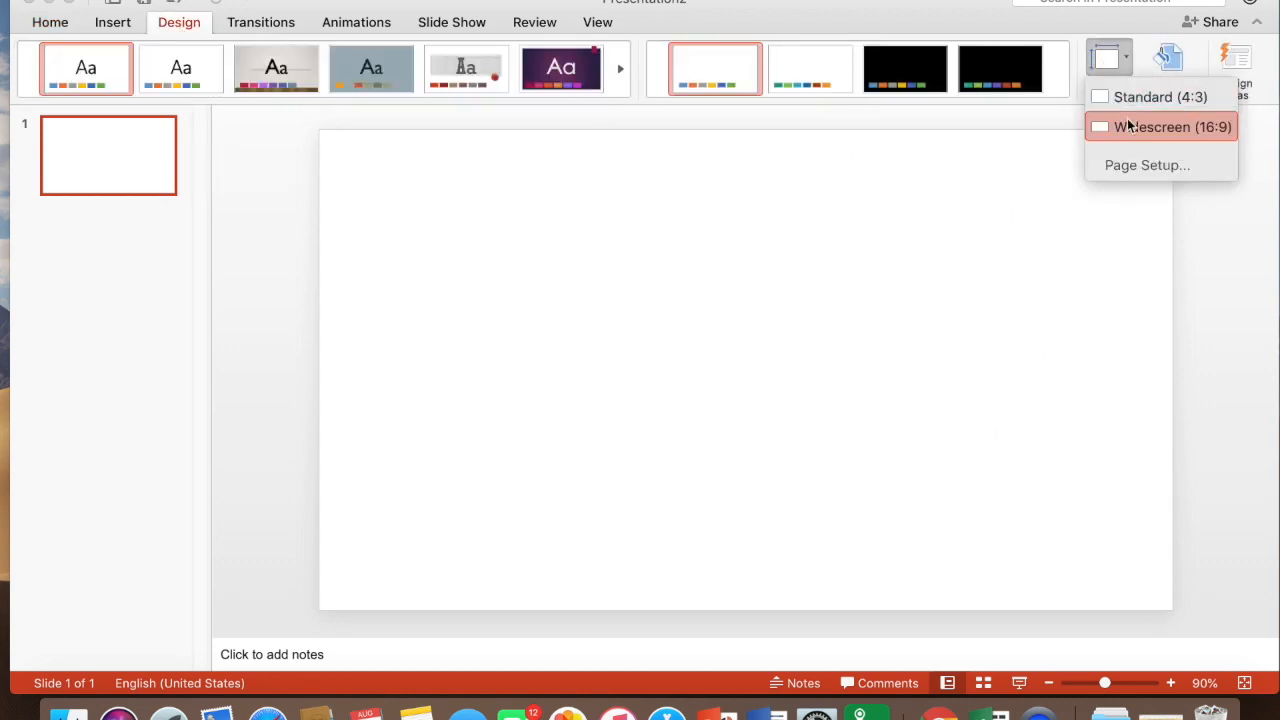
{"action": "left_click", "coordinate": [1140, 168]}
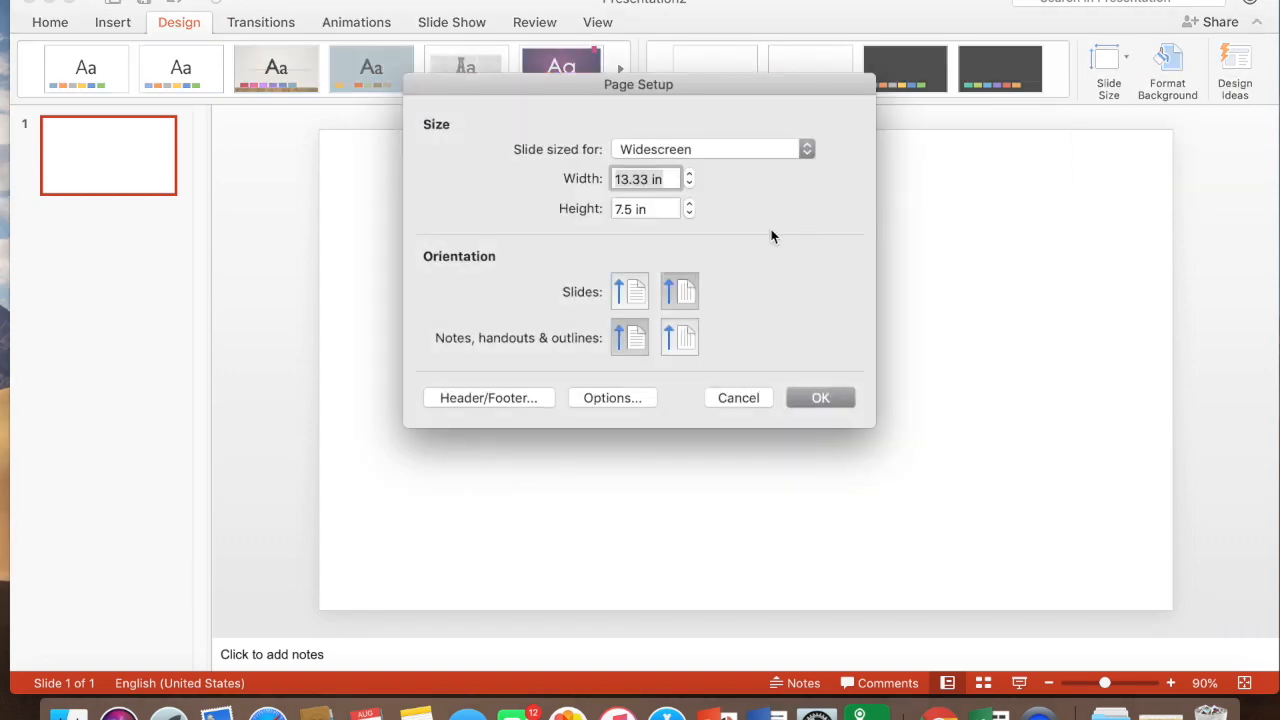
{"action": "type", "text": "8.5"}
{"action": "left_click_drag", "start_coordinate": [663, 209], "coordinate": [503, 209]}
{"action": "type", "text": "111"}
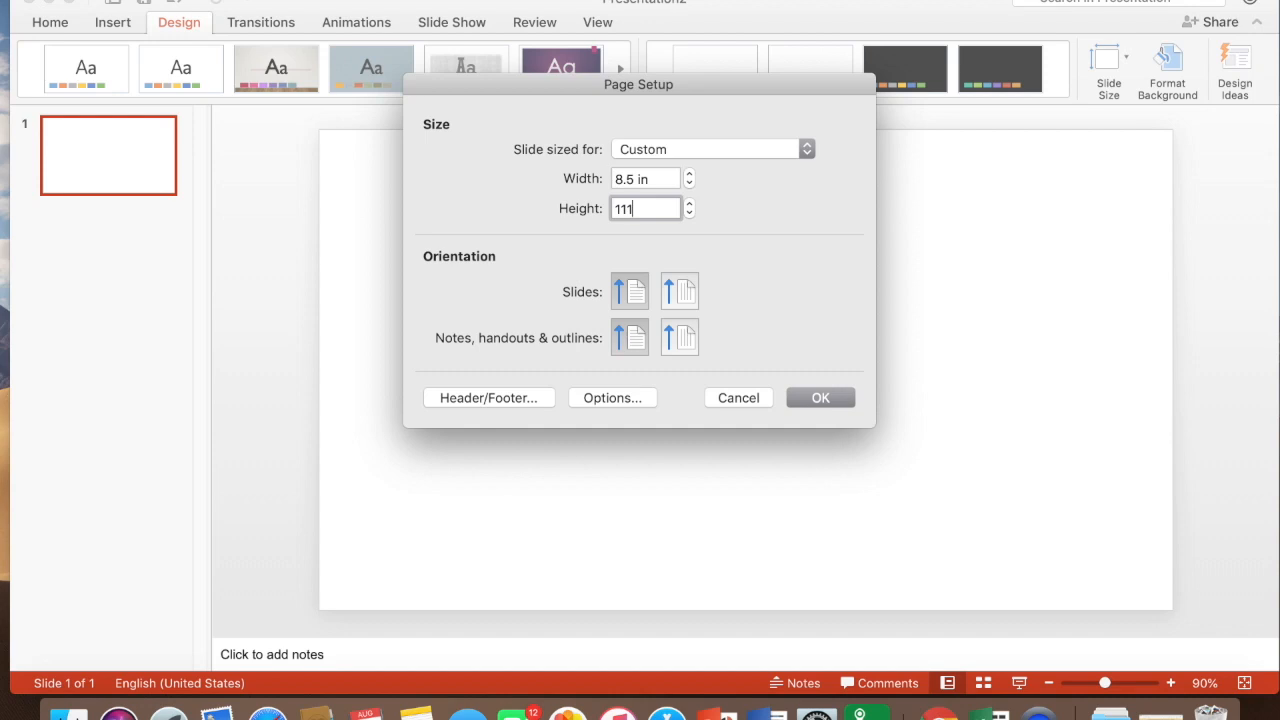
{"action": "left_click", "coordinate": [830, 399]}
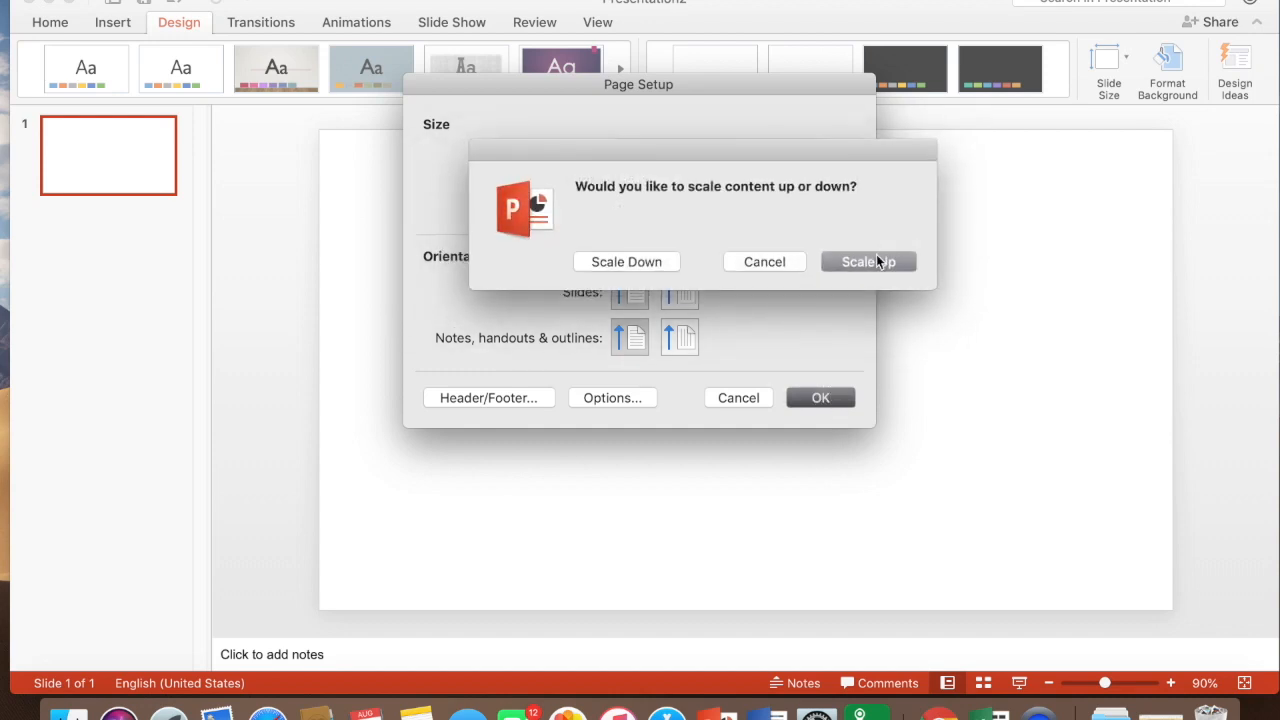
{"action": "left_click", "coordinate": [877, 261]}
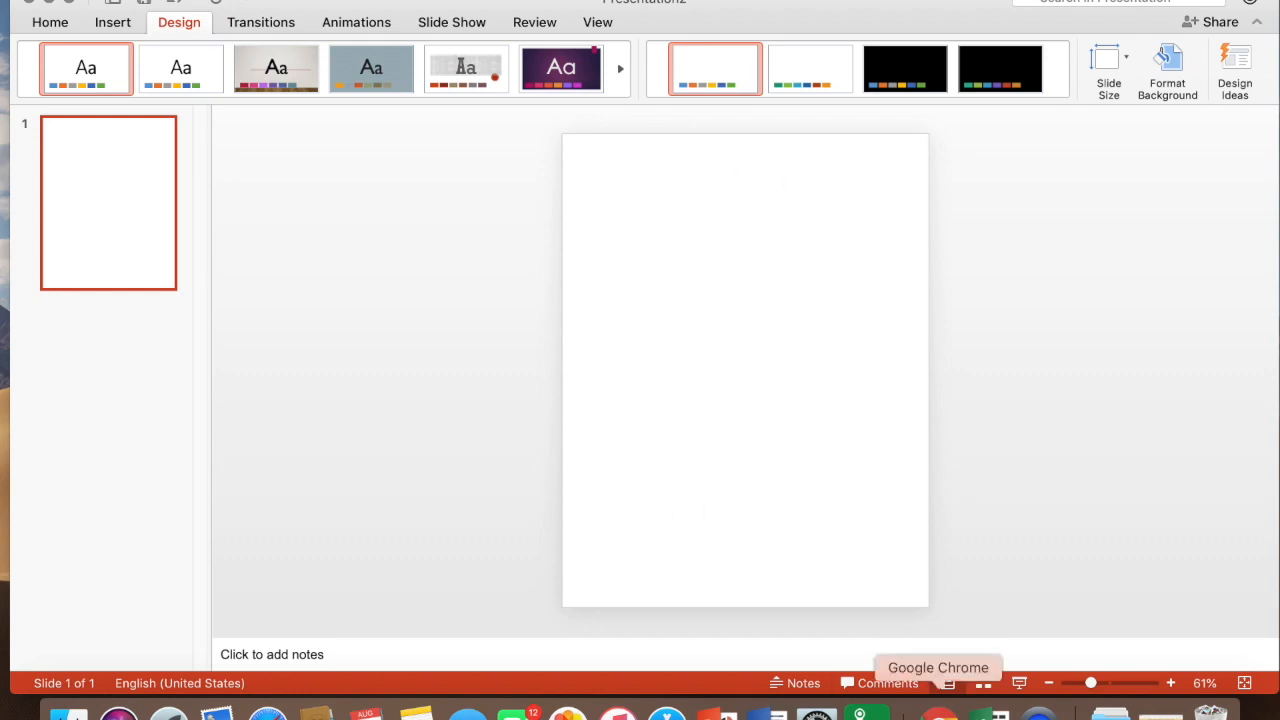
Switch to Google Chrome and search Teachers Pay Teachers for "digital papers"
{"action": "left_click", "coordinate": [938, 712]}
{"action": "left_click", "coordinate": [432, 236]}
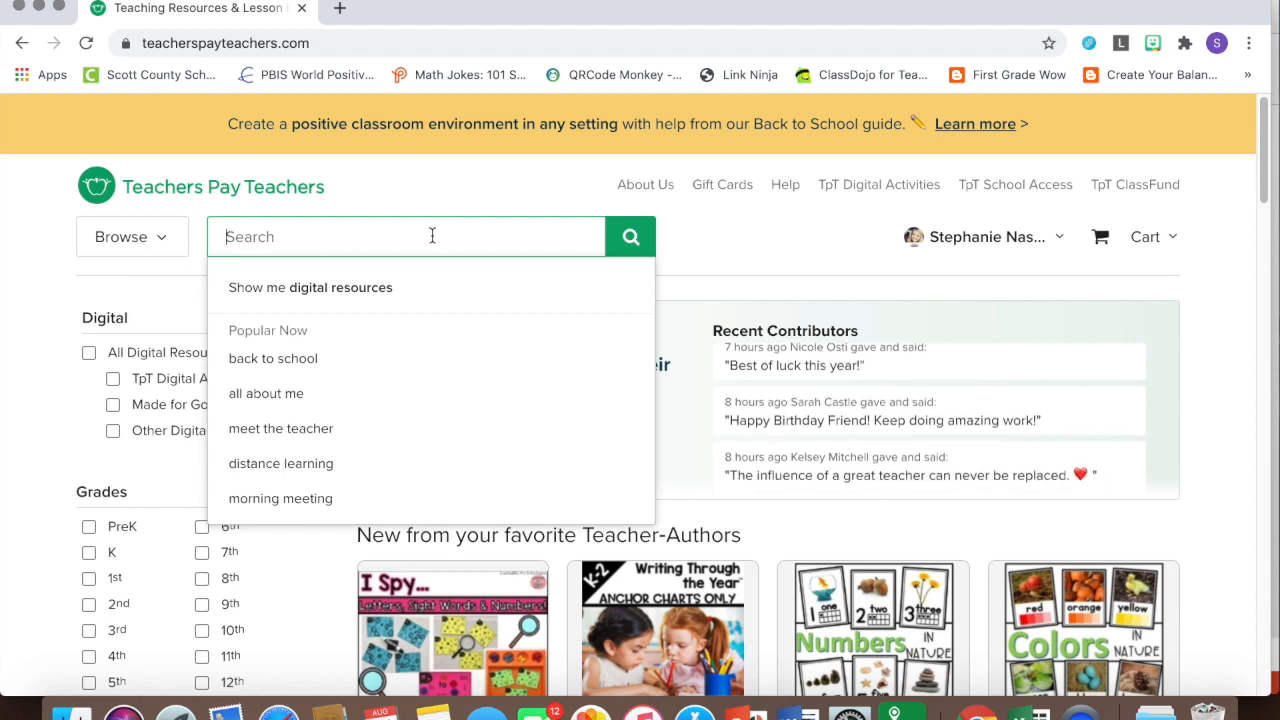
{"action": "type", "text": "digital papers"}
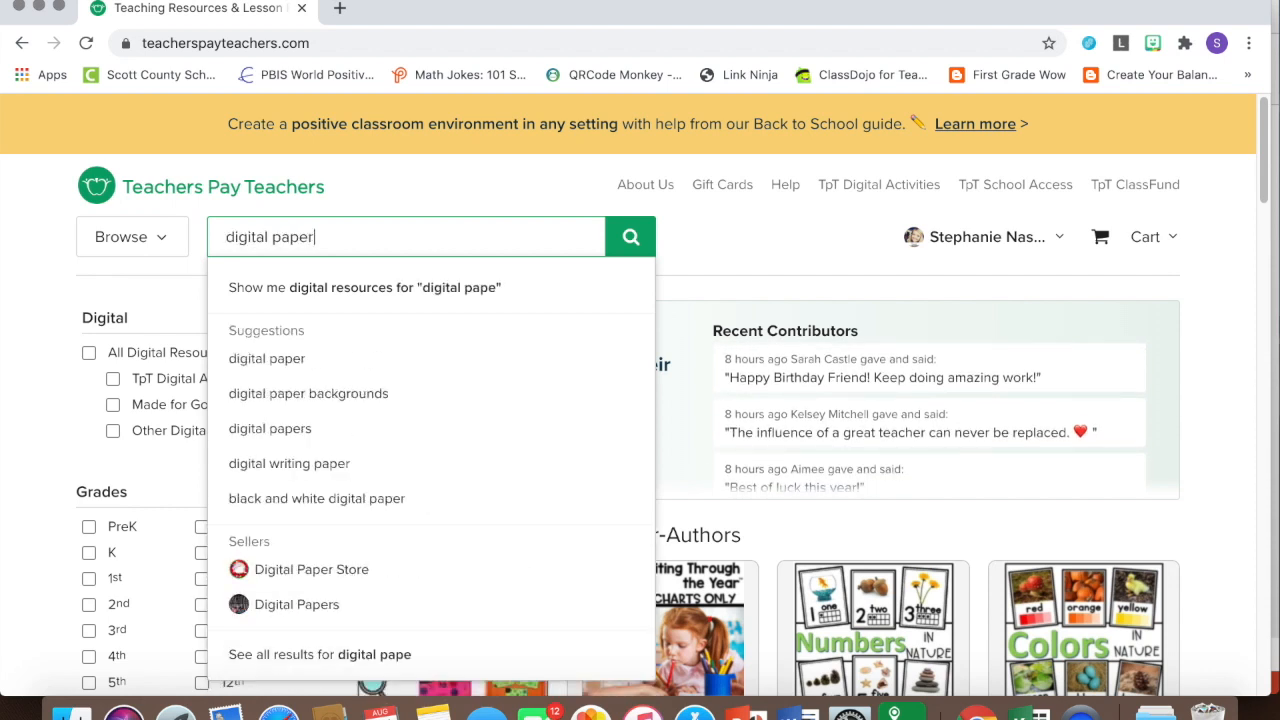
{"action": "key", "text": "Return"}
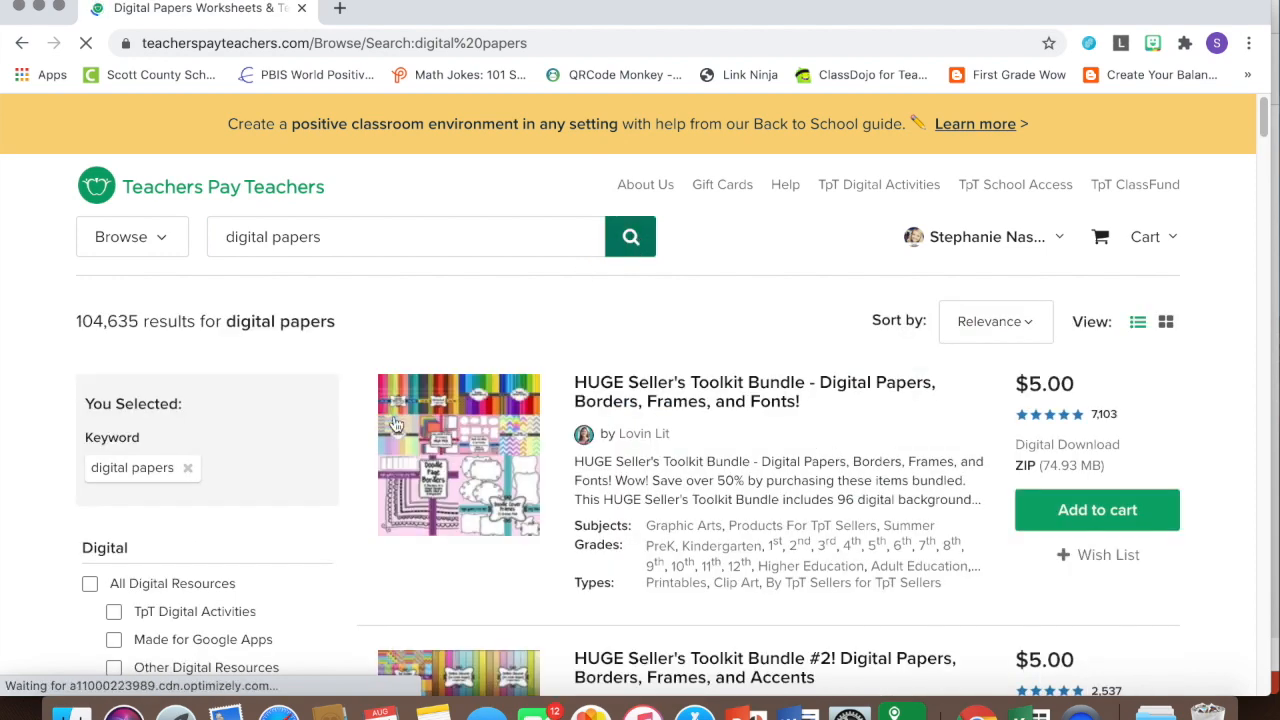
Filter the digital papers search results to free resources only
{"action": "scroll", "coordinate": [257, 492], "scroll_direction": "down", "scroll_amount": 10}
{"action": "scroll", "coordinate": [257, 492], "scroll_direction": "down", "scroll_amount": 5}
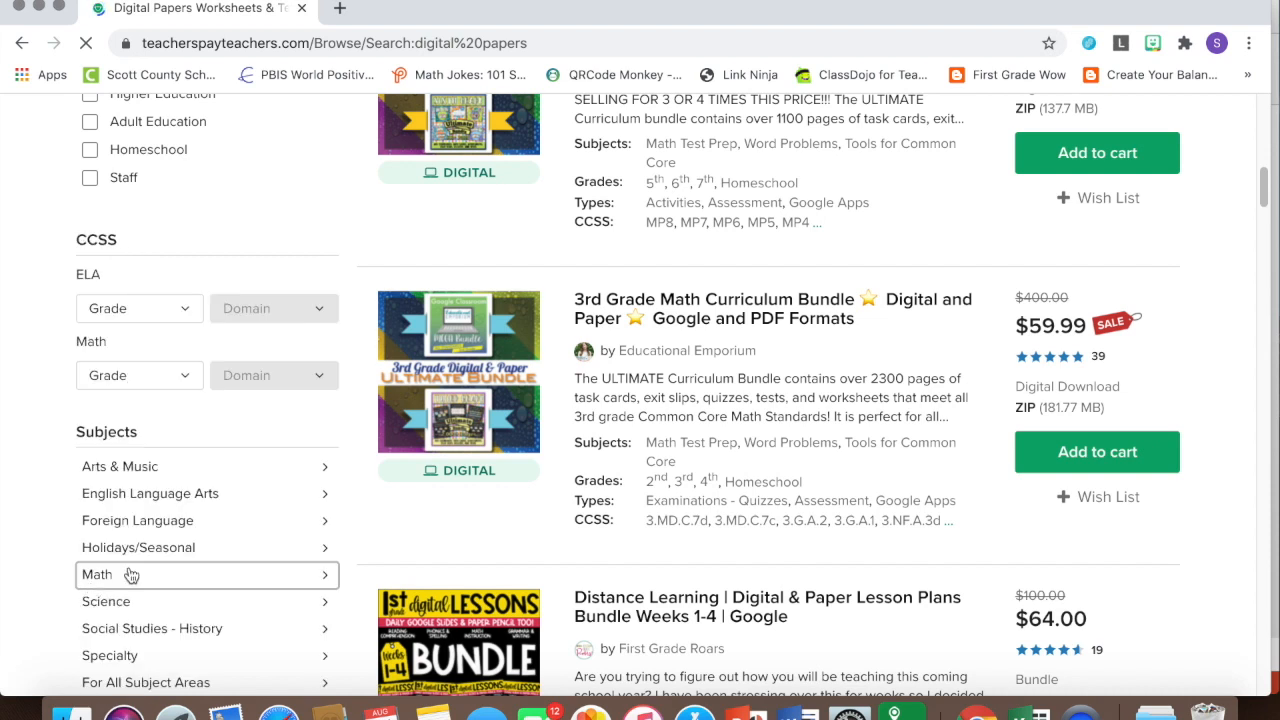
{"action": "scroll", "coordinate": [230, 380], "scroll_direction": "down", "scroll_amount": 3}
{"action": "left_click", "coordinate": [89, 636]}
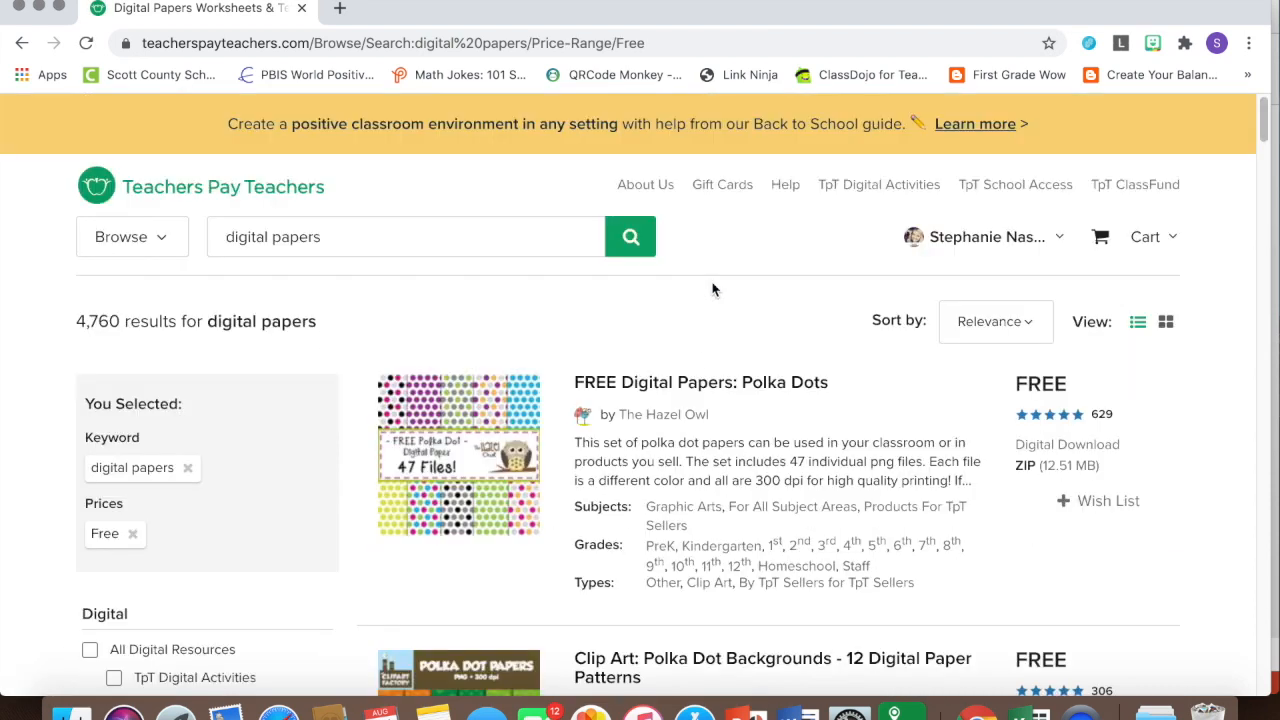
Browse the free results and download Hidesy's Clipart's "Nautical Backgrounds : Digital Papers / Patterns for Commercial Use"
{"action": "scroll", "coordinate": [694, 400], "scroll_direction": "down", "scroll_amount": 8}
{"action": "scroll", "coordinate": [694, 402], "scroll_direction": "down", "scroll_amount": 14}
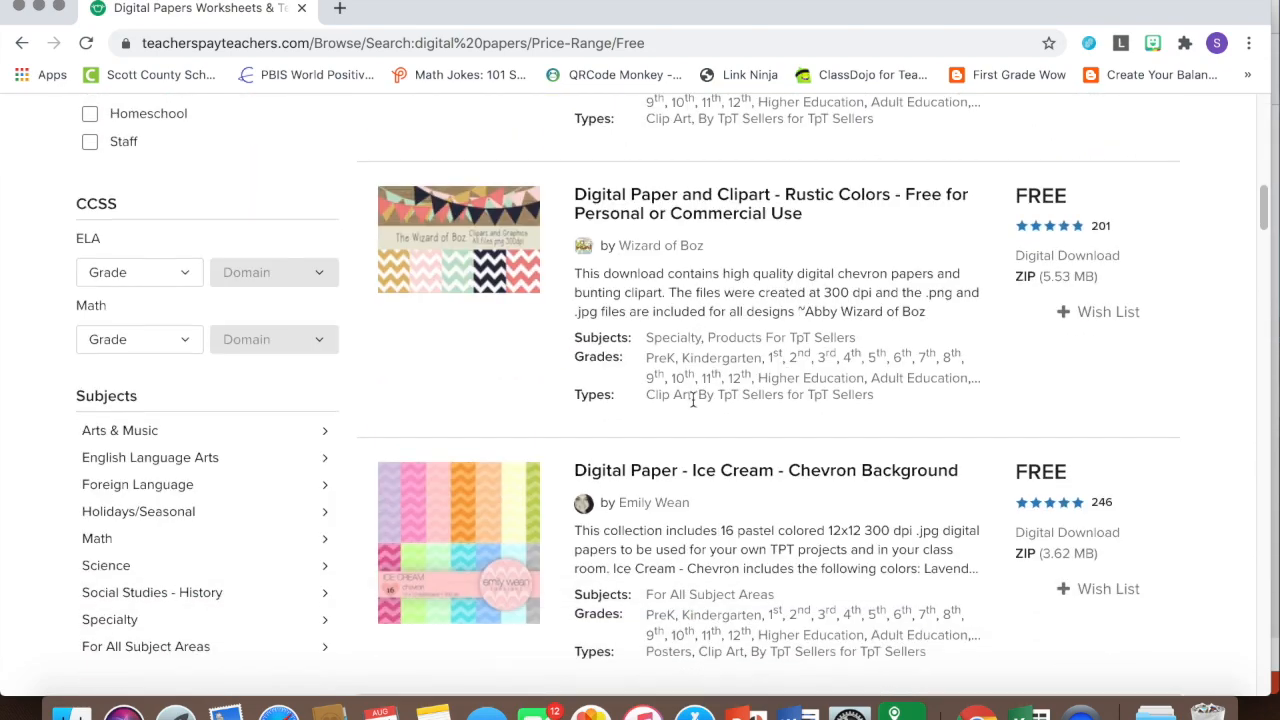
{"action": "scroll", "coordinate": [695, 405], "scroll_direction": "down", "scroll_amount": 10}
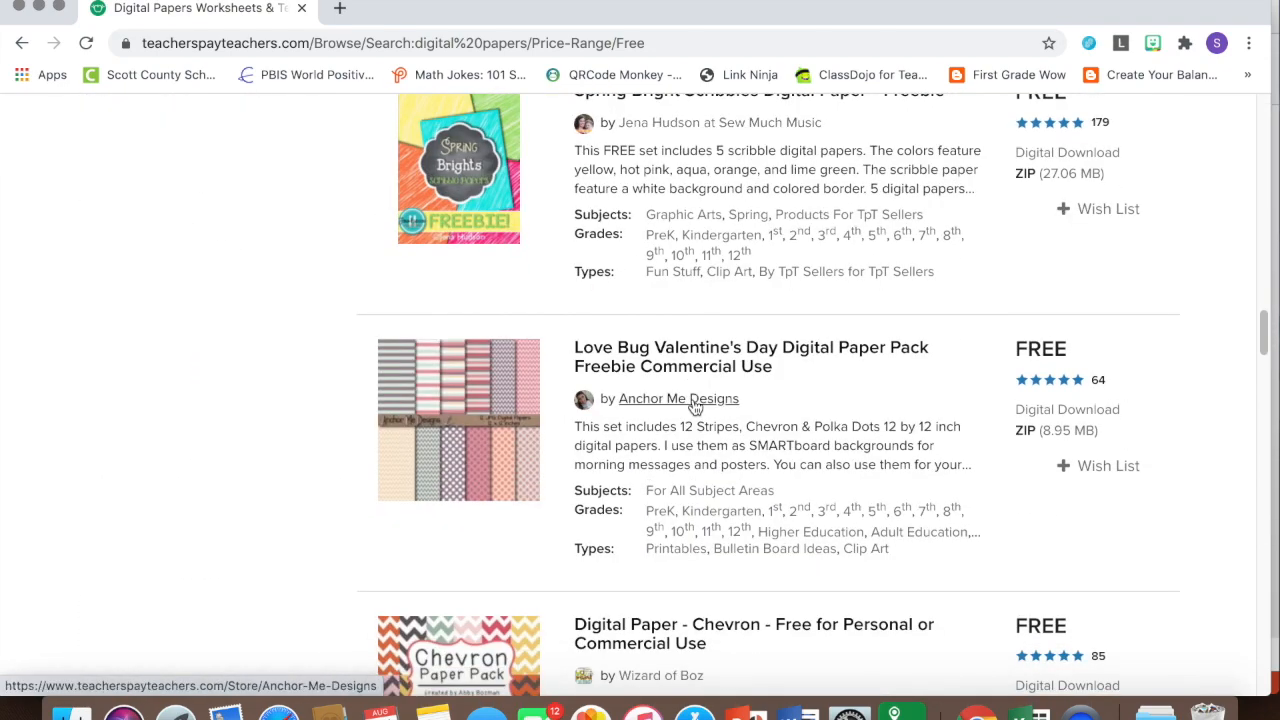
{"action": "scroll", "coordinate": [695, 407], "scroll_direction": "down", "scroll_amount": 7}
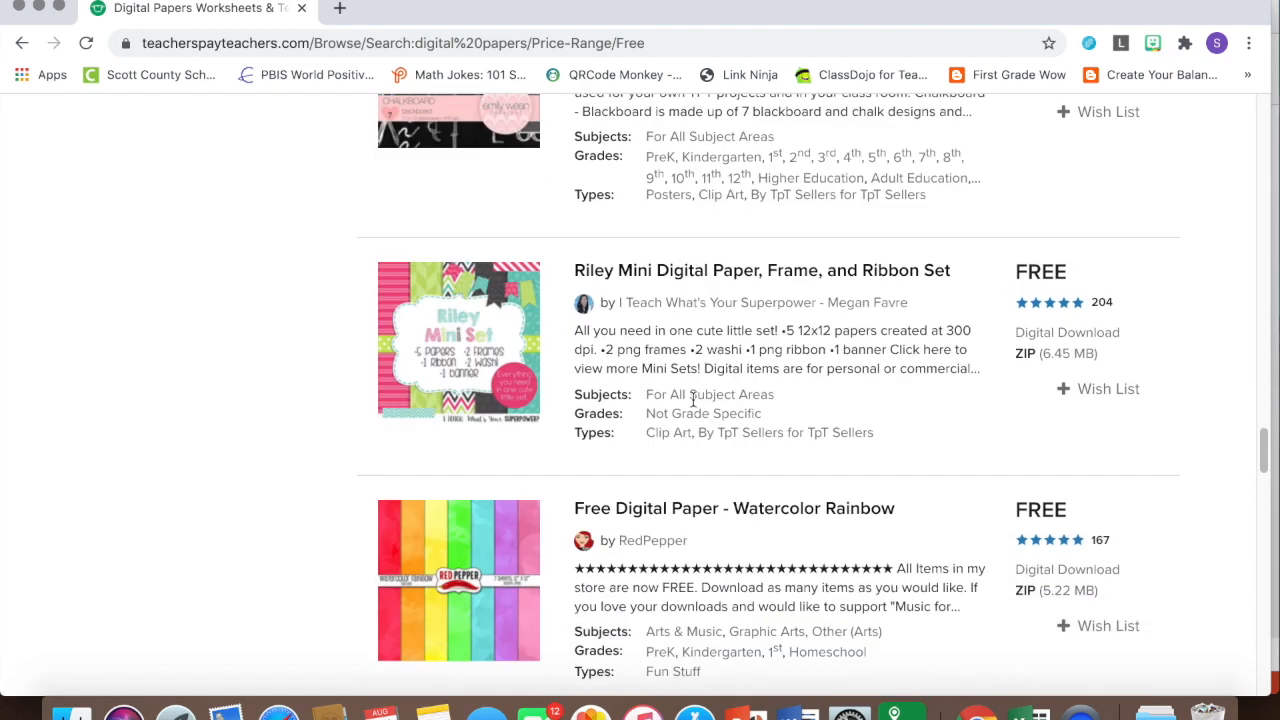
{"action": "scroll", "coordinate": [695, 407], "scroll_direction": "up", "scroll_amount": 4}
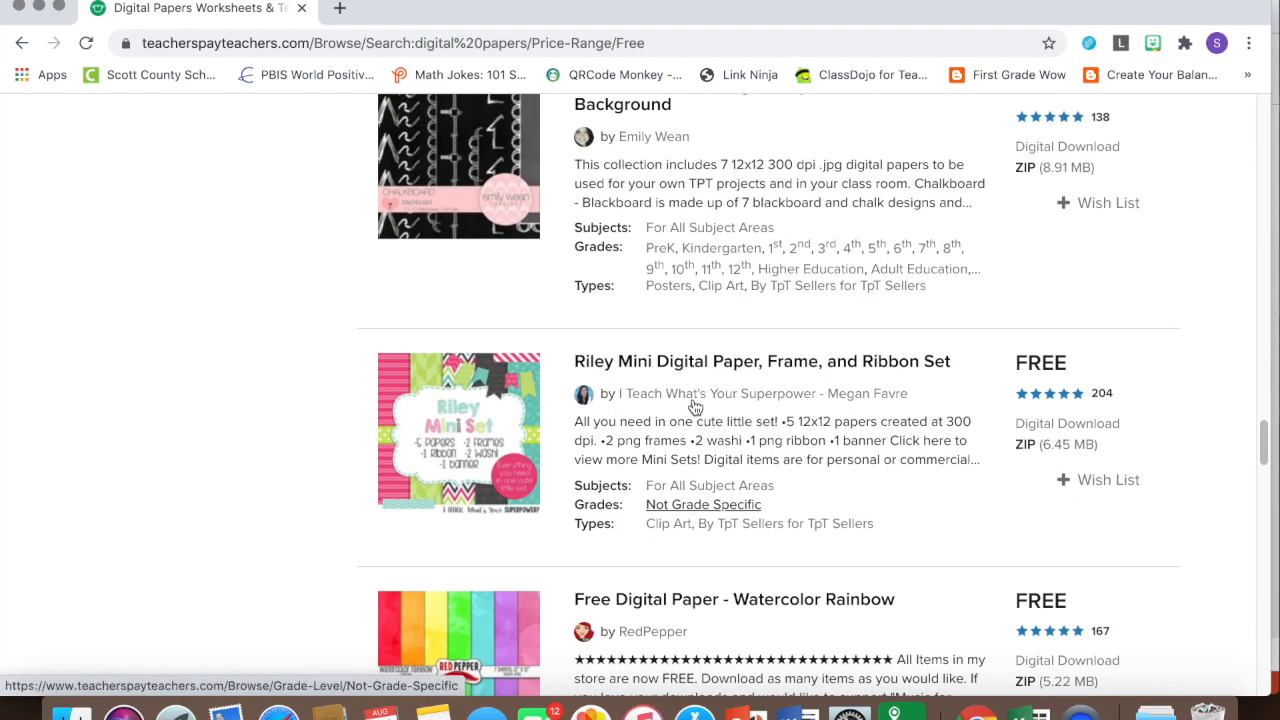
{"action": "scroll", "coordinate": [694, 403], "scroll_direction": "down", "scroll_amount": 8}
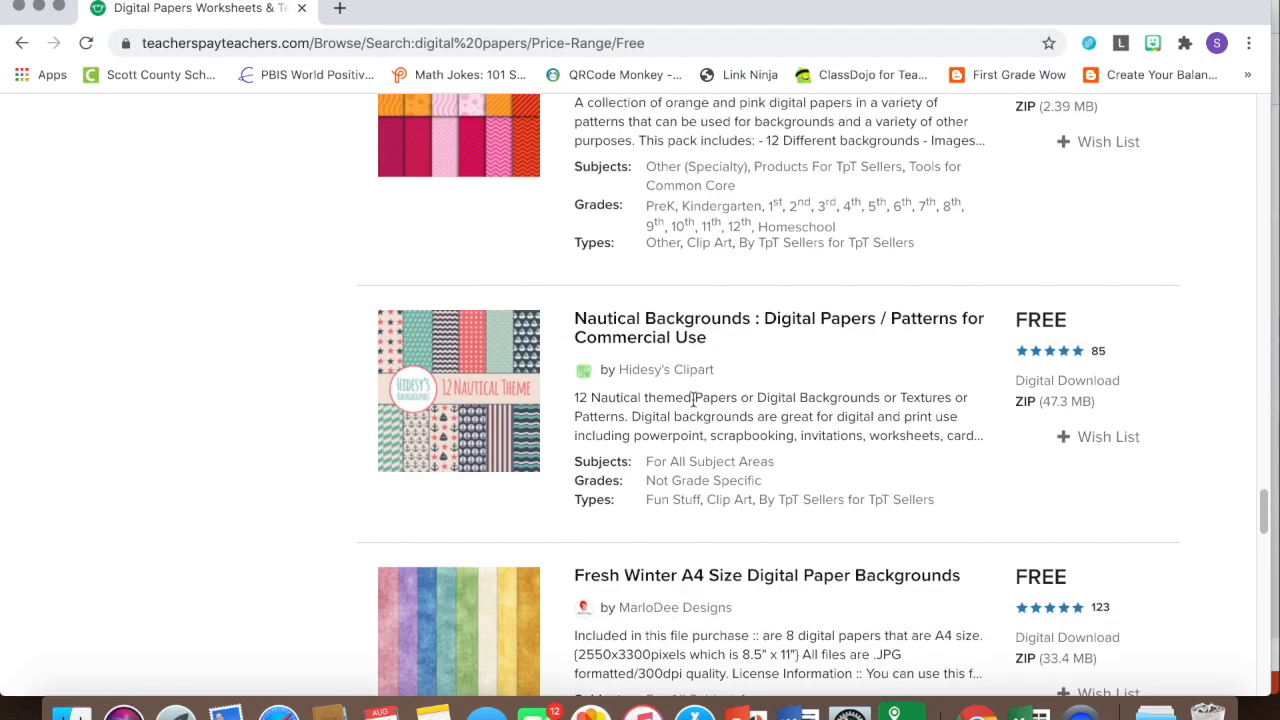
{"action": "scroll", "coordinate": [546, 380], "scroll_direction": "down", "scroll_amount": 2}
{"action": "left_click", "coordinate": [634, 261]}
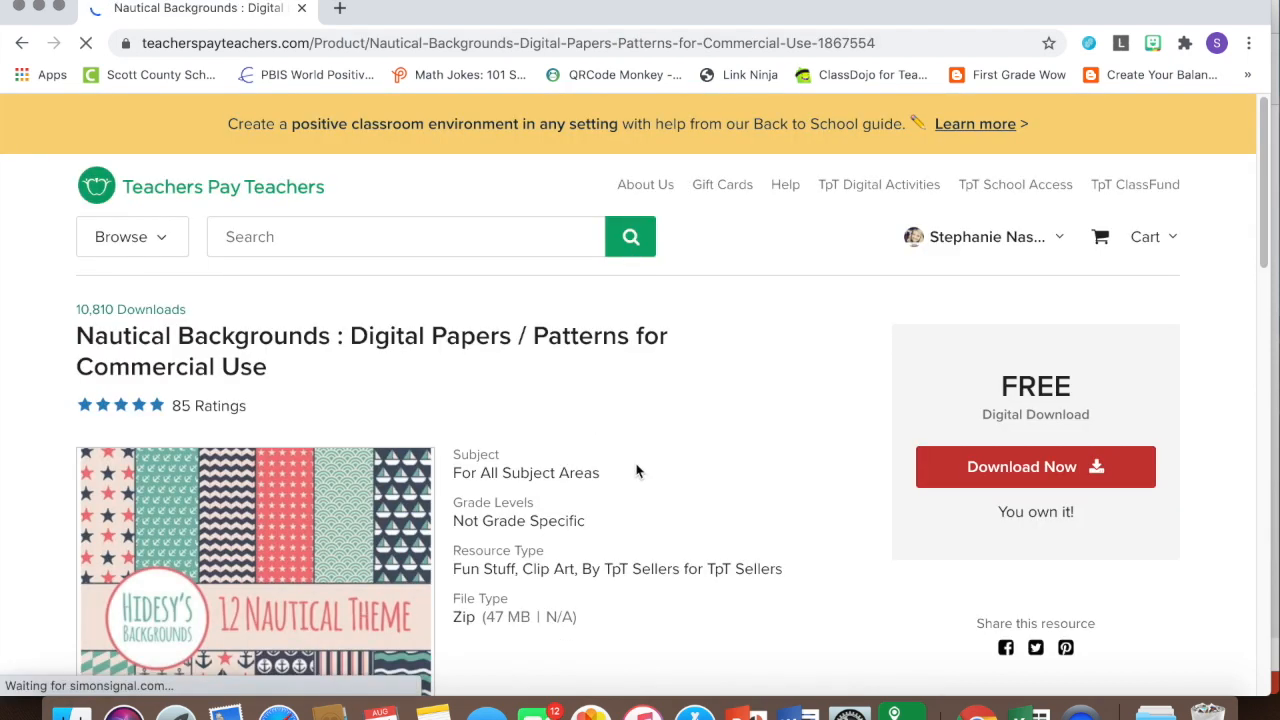
{"action": "left_click", "coordinate": [1025, 426]}
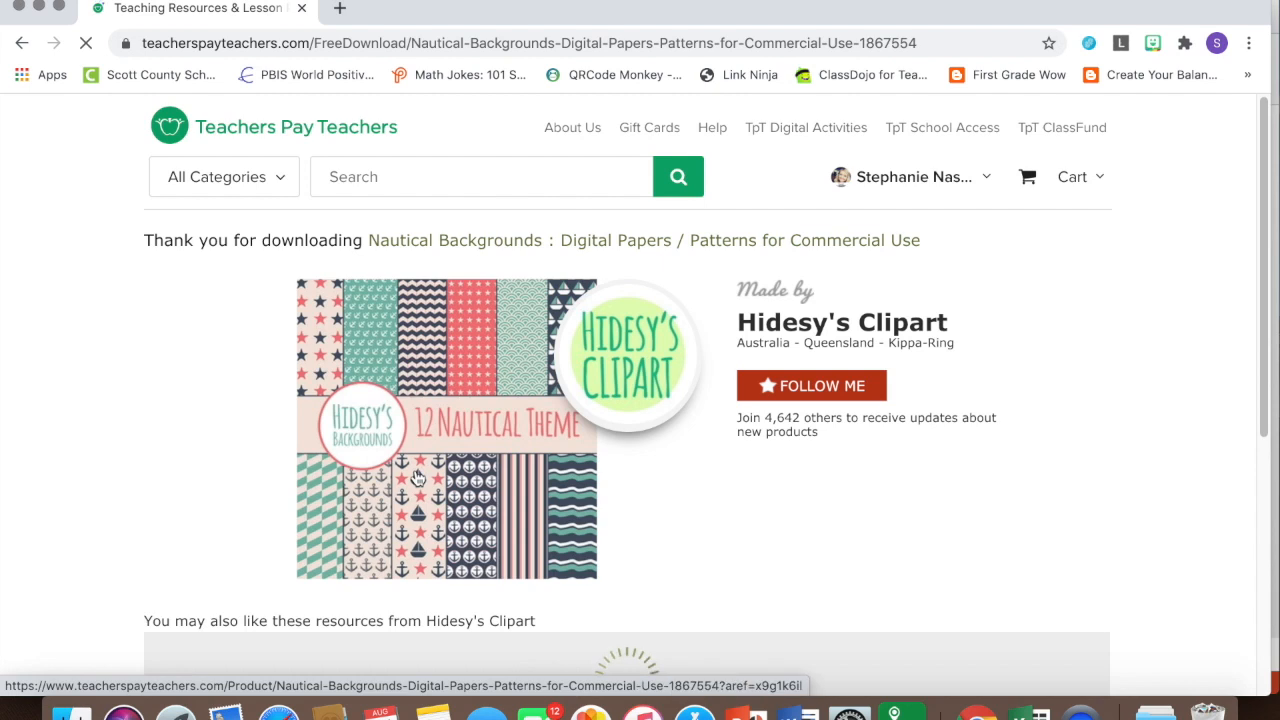
Extract the downloaded hidesysbackgroundsnauticalzip.zip, return to PowerPoint and close the Downloads folder window
{"action": "scroll", "coordinate": [246, 634], "scroll_direction": "down", "scroll_amount": 1}
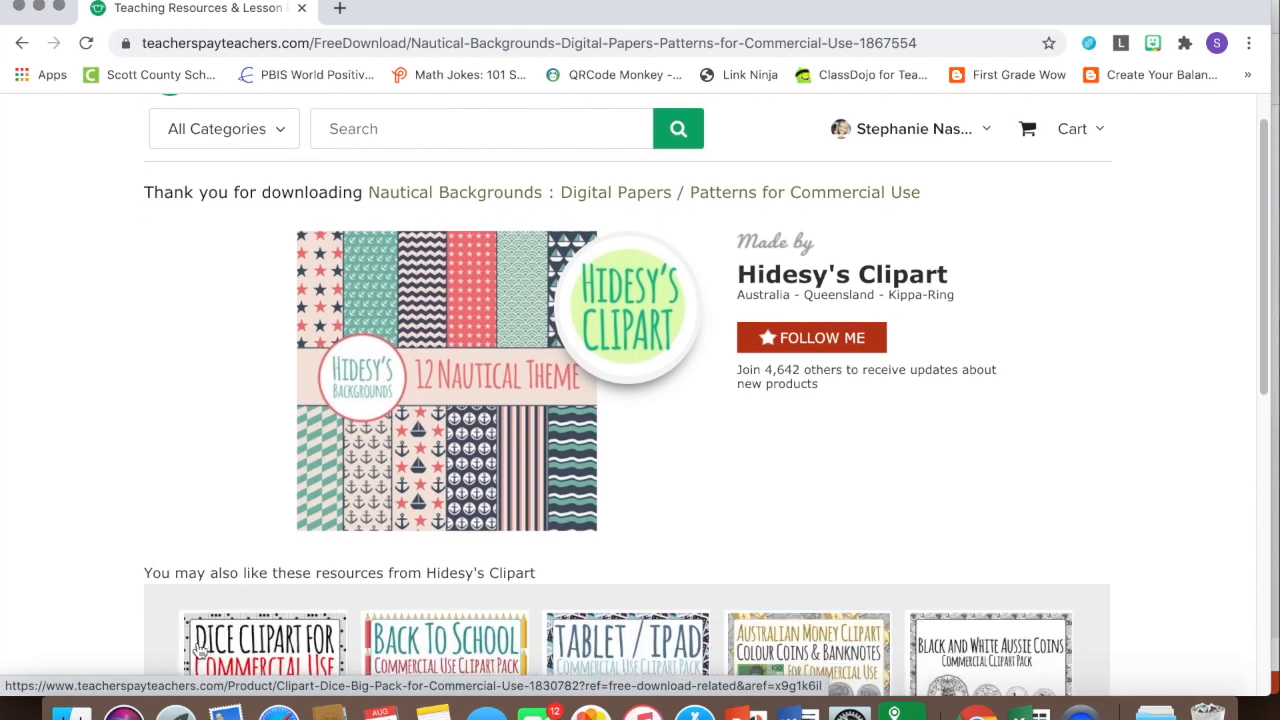
{"action": "left_click", "coordinate": [113, 678]}
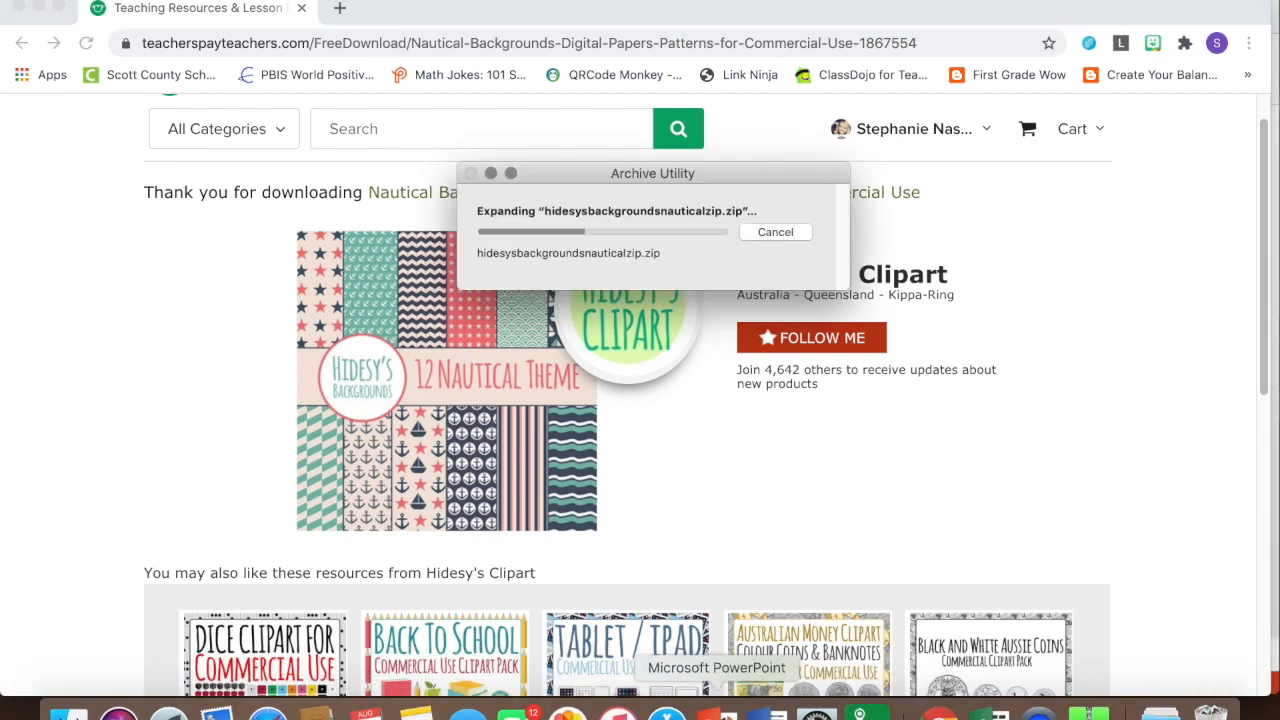
{"action": "left_click", "coordinate": [734, 708]}
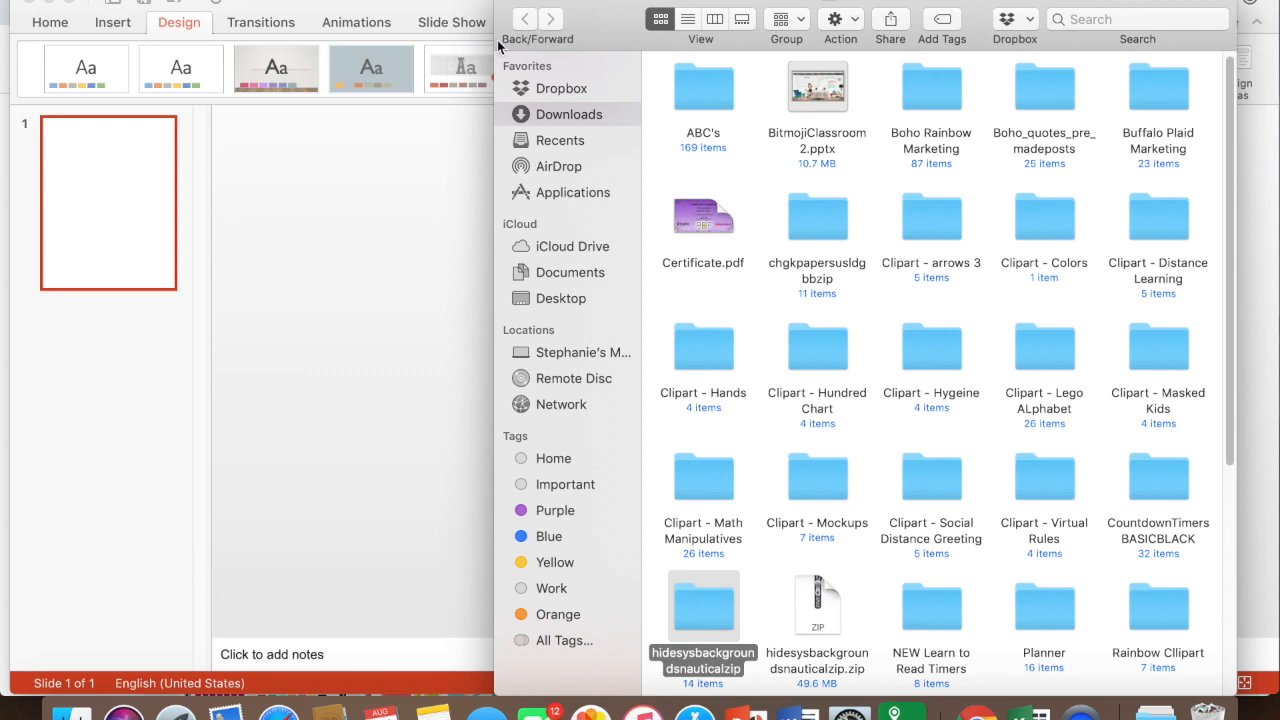
{"action": "left_click", "coordinate": [509, 1]}
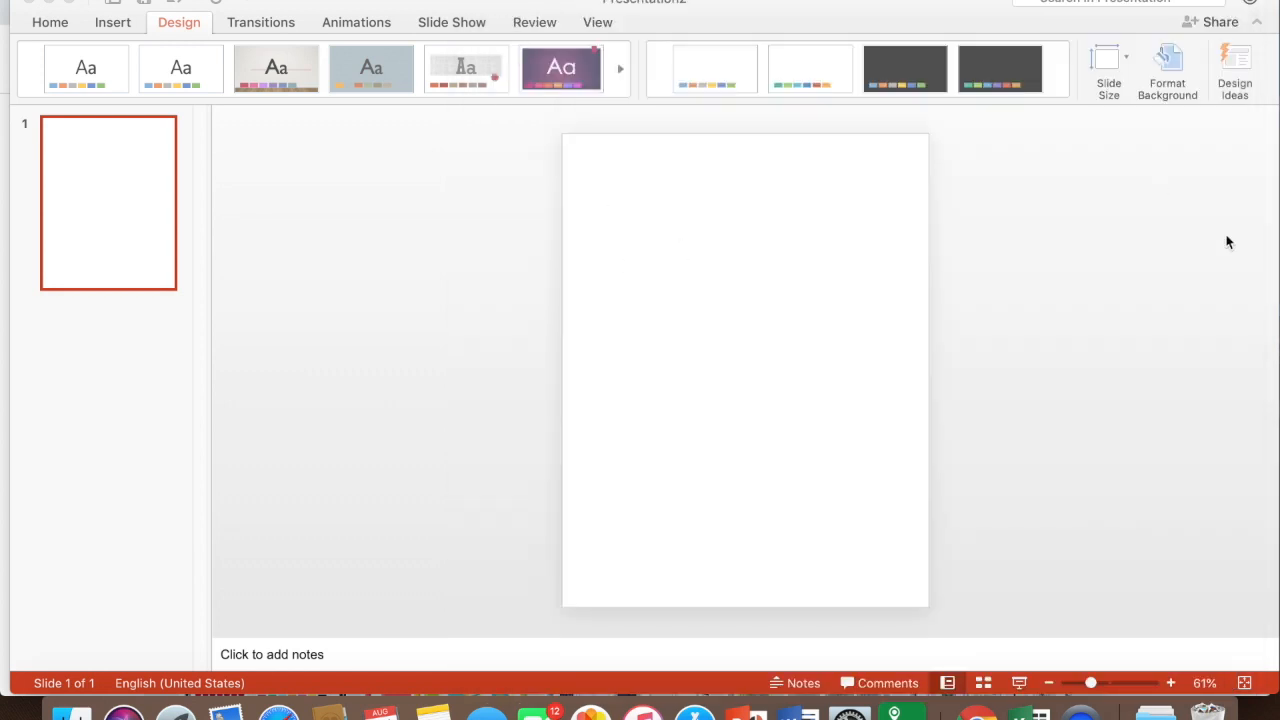
Fill the slide background with the picture 004.jpg from the hidesysbackgroundsnauticalzip folder in Downloads
{"action": "left_click", "coordinate": [1166, 74]}
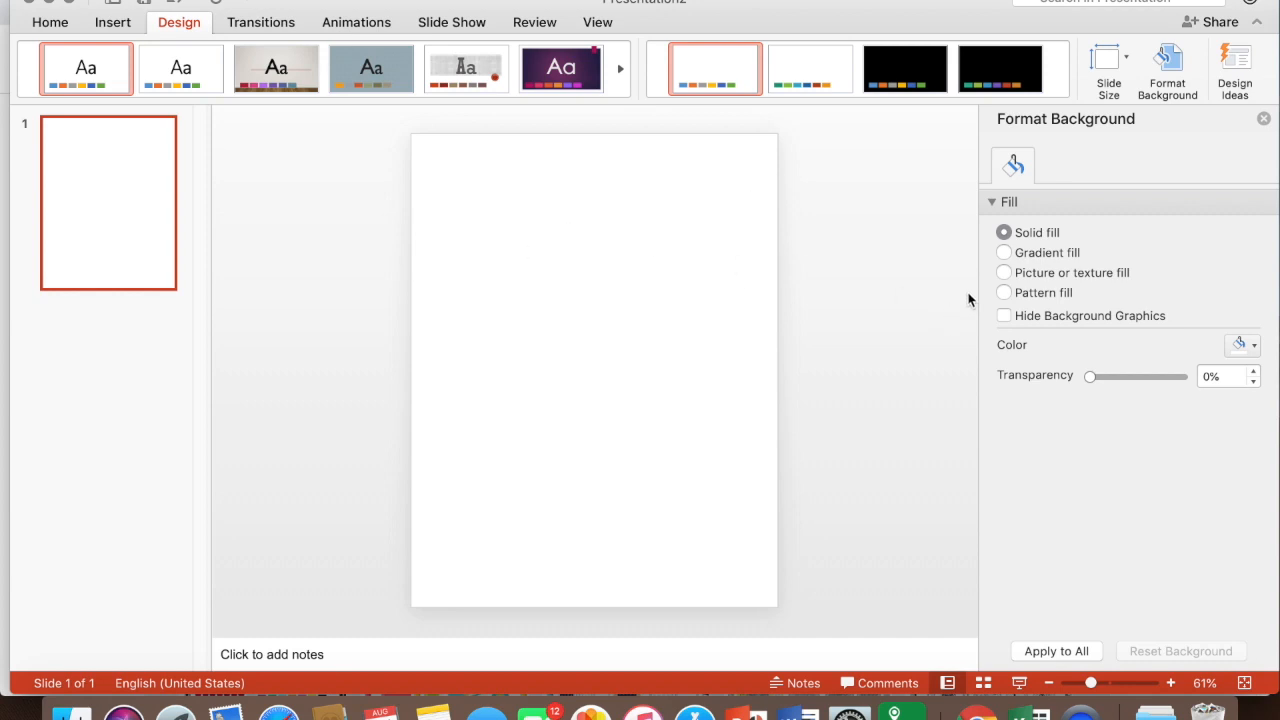
{"action": "left_click", "coordinate": [1004, 273]}
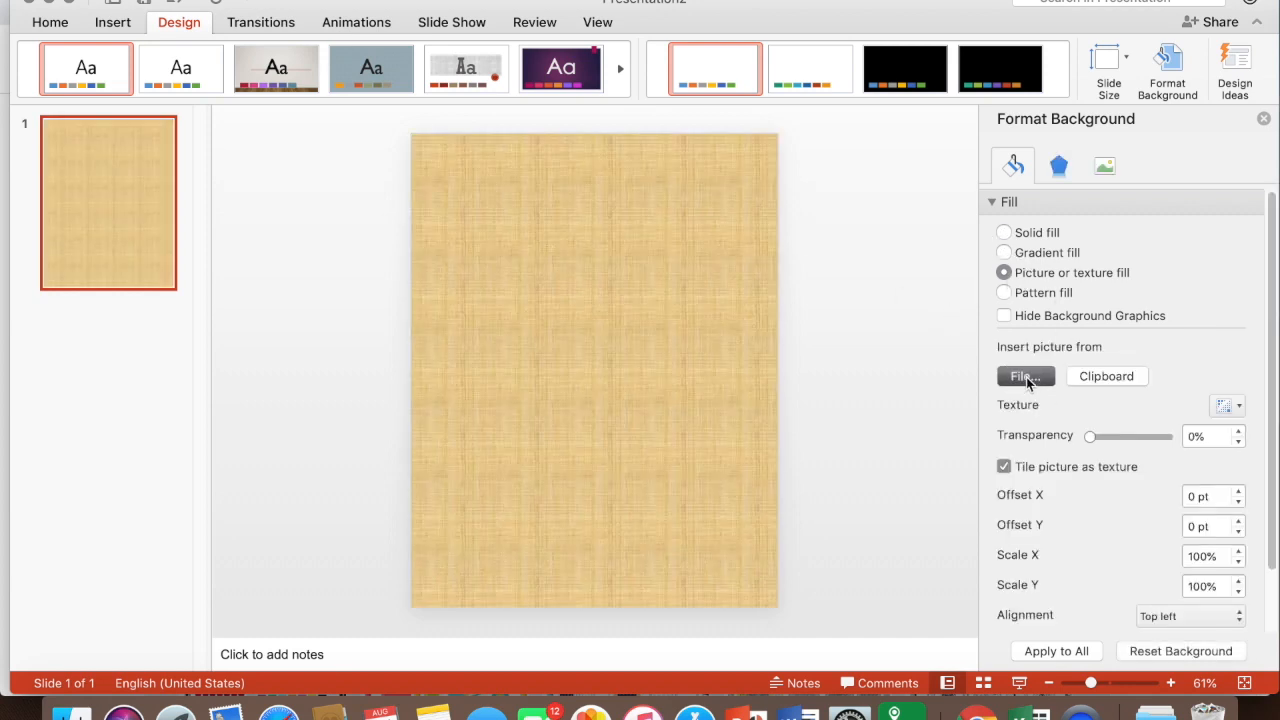
{"action": "left_click", "coordinate": [1026, 377]}
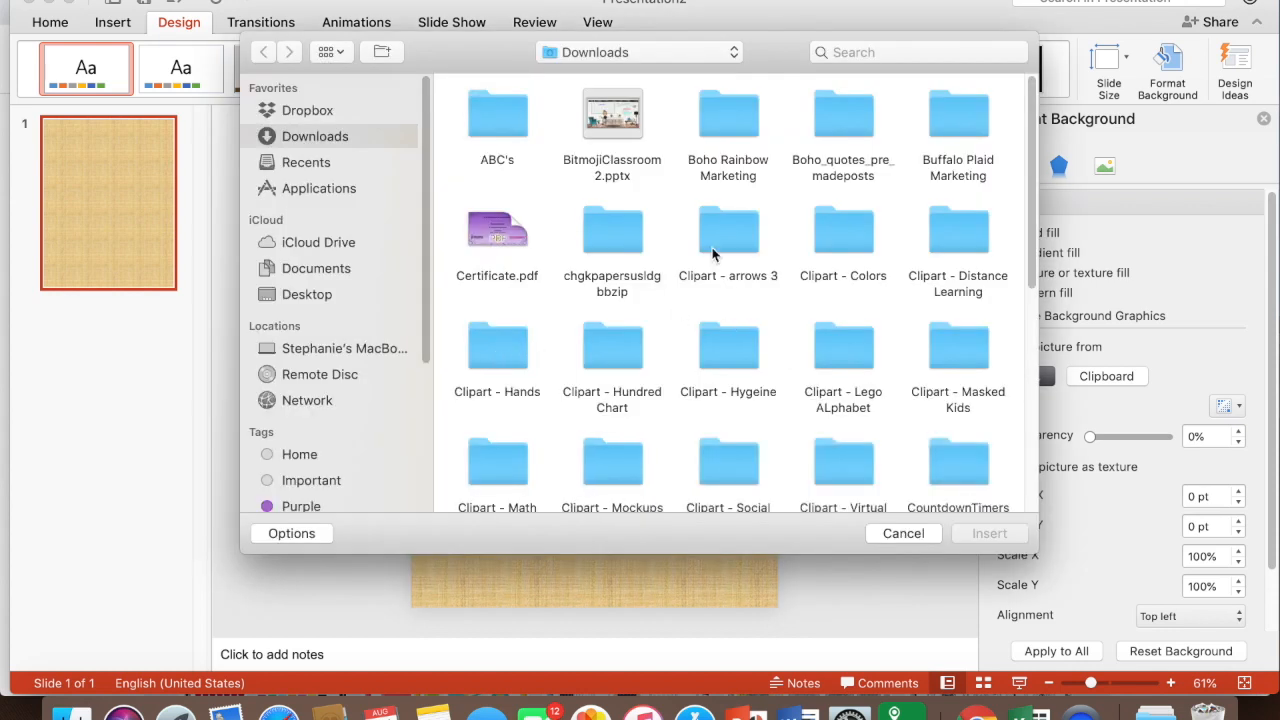
{"action": "scroll", "coordinate": [856, 210], "scroll_direction": "down", "scroll_amount": 7}
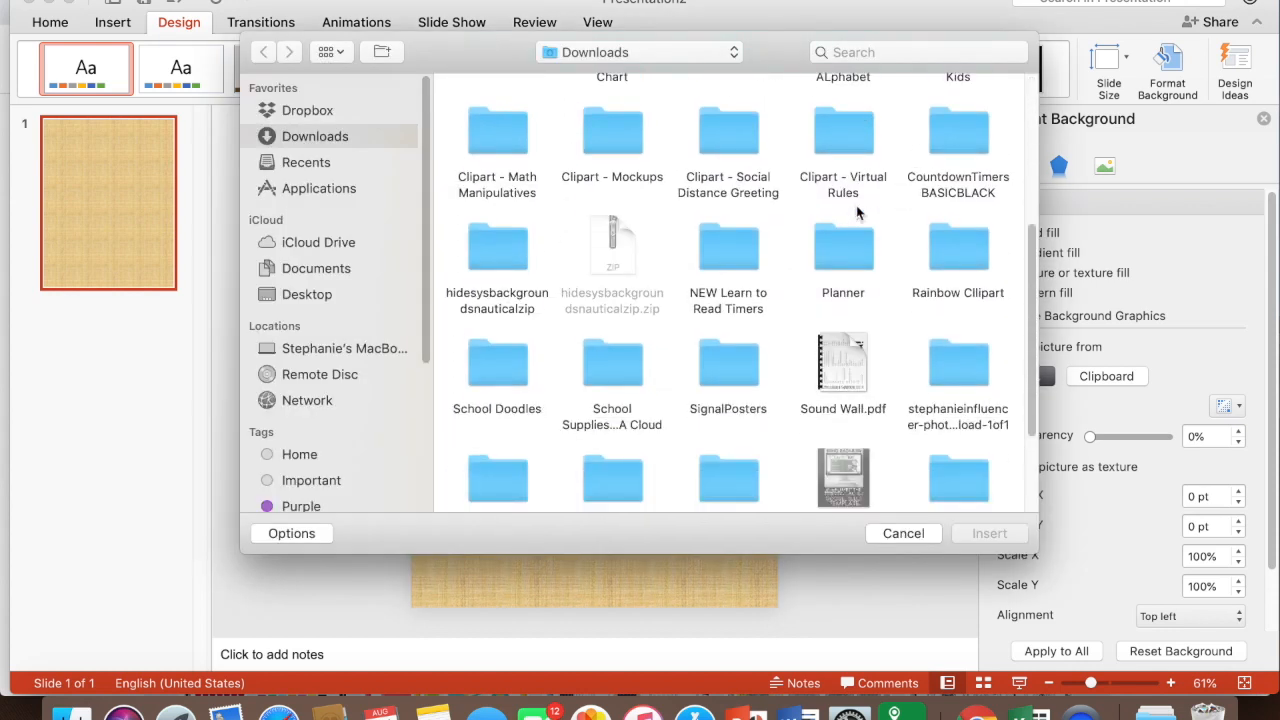
{"action": "double_click", "coordinate": [495, 262]}
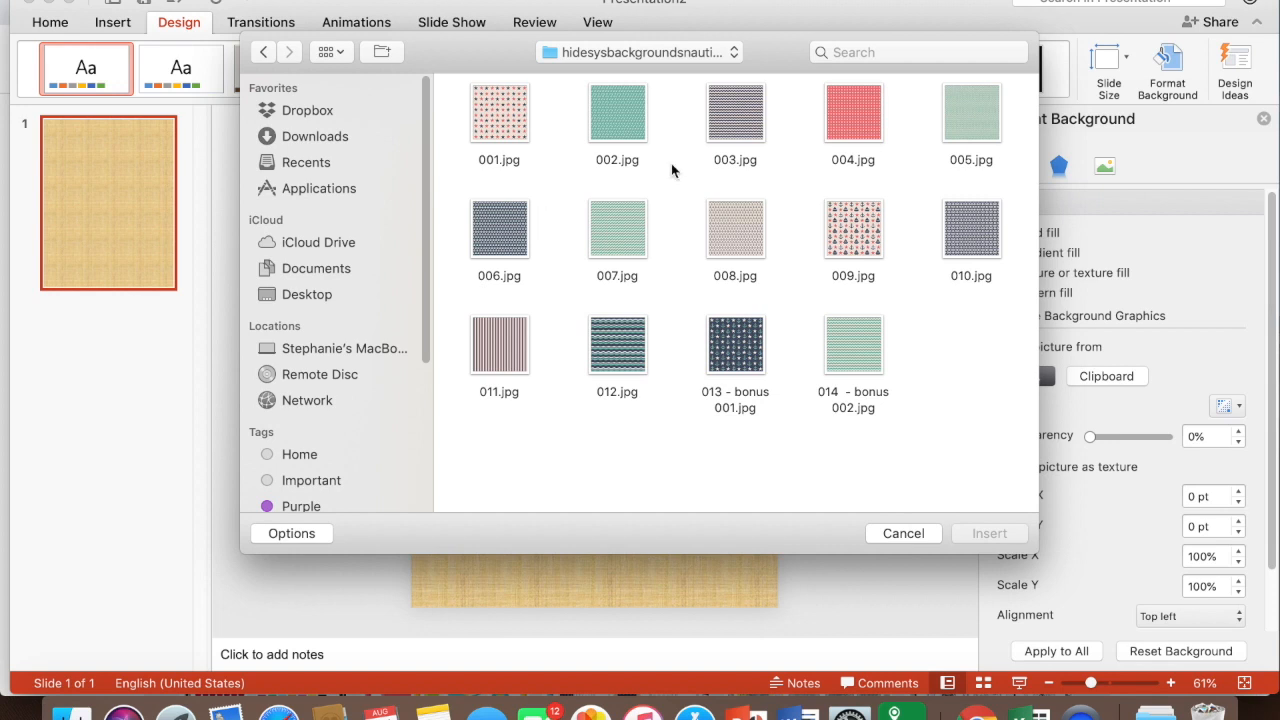
{"action": "double_click", "coordinate": [858, 119]}
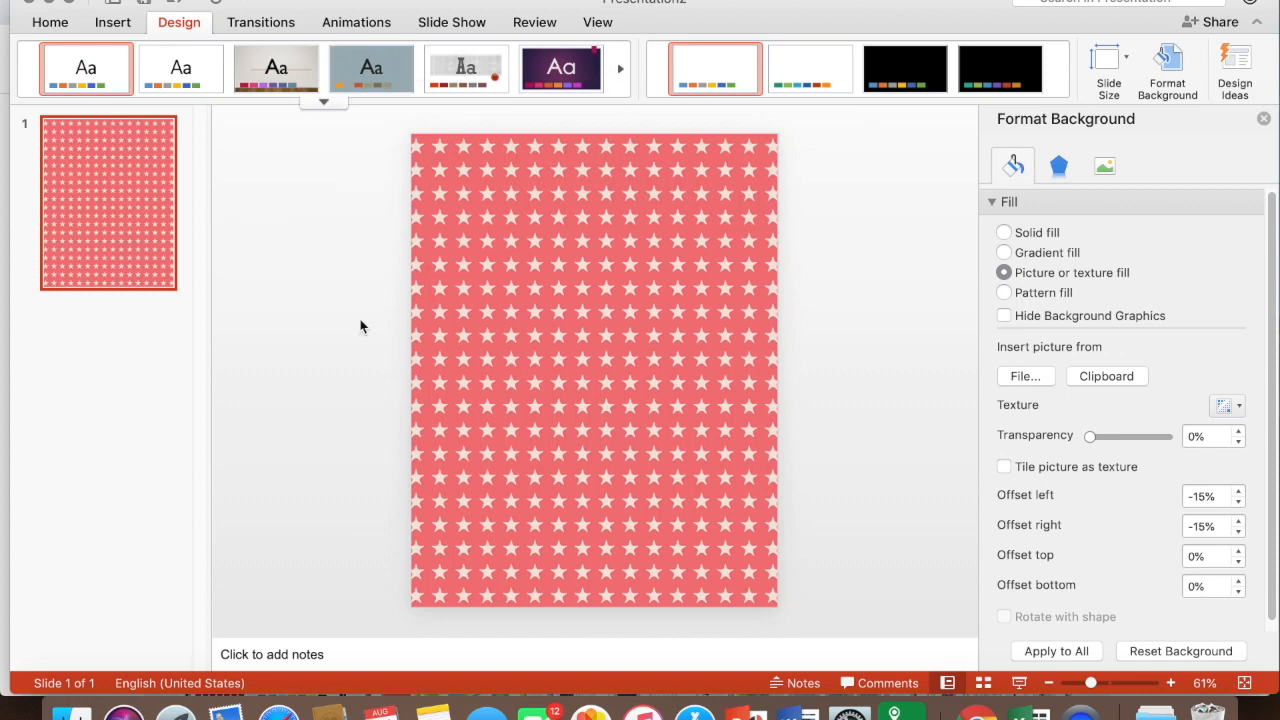
Draw a rectangle about 7.8 in wide and 5 in high across the slide's upper half and fill it white
{"action": "left_click", "coordinate": [302, 0]}
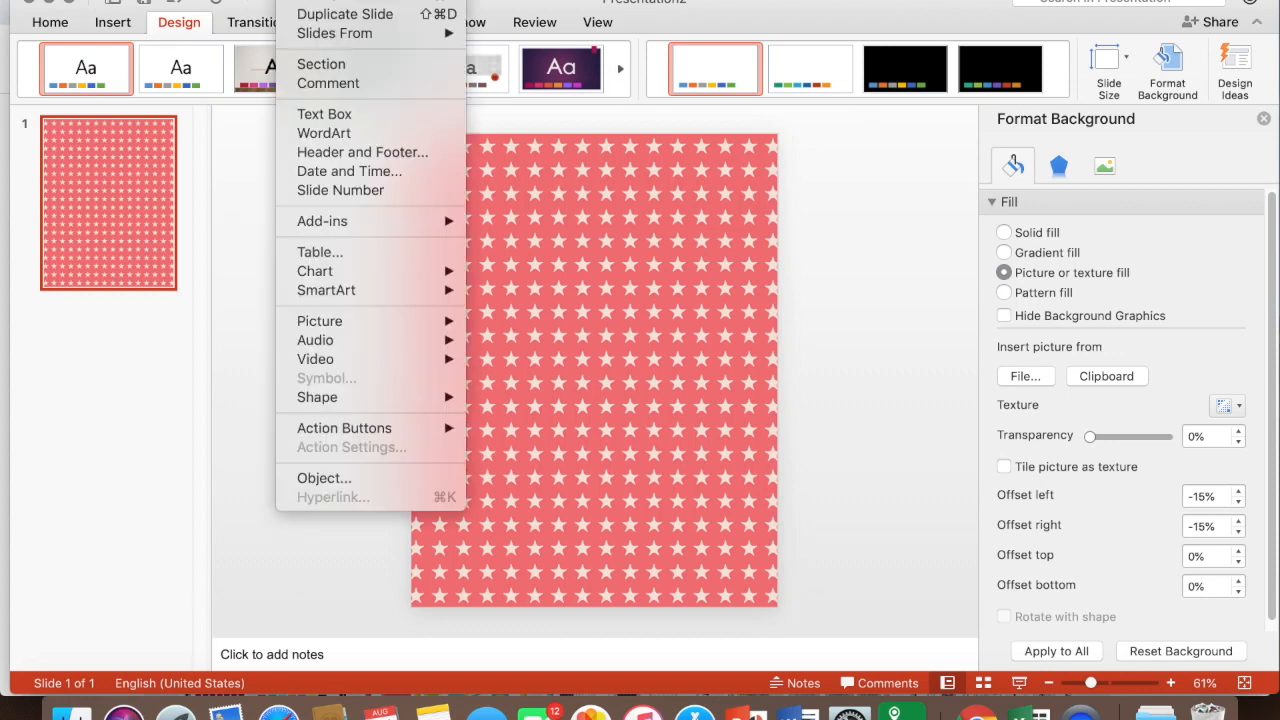
{"action": "mouse_move", "coordinate": [388, 400]}
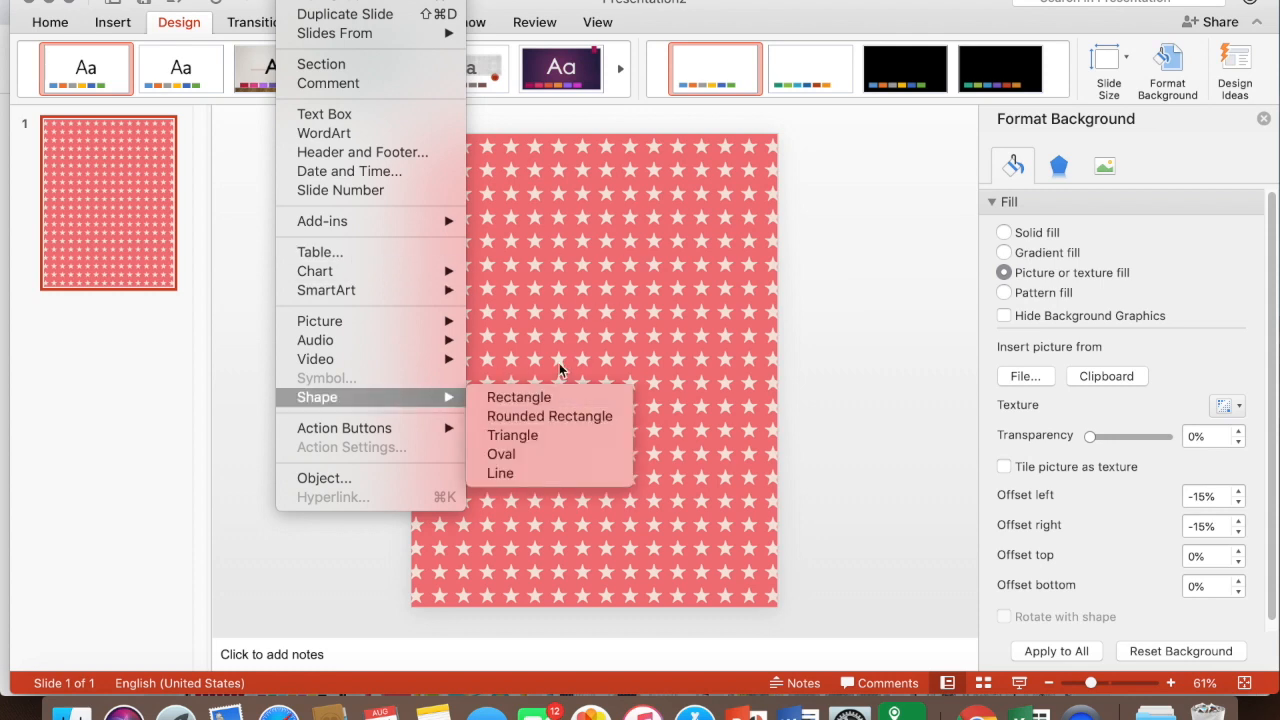
{"action": "left_click", "coordinate": [519, 397]}
{"action": "left_click_drag", "start_coordinate": [428, 150], "coordinate": [763, 368]}
{"action": "mouse_move", "coordinate": [600, 260]}
{"action": "left_mouse_down"}
{"action": "mouse_move", "coordinate": [600, 240]}
{"action": "mouse_move", "coordinate": [601, 258]}
{"action": "left_mouse_up"}
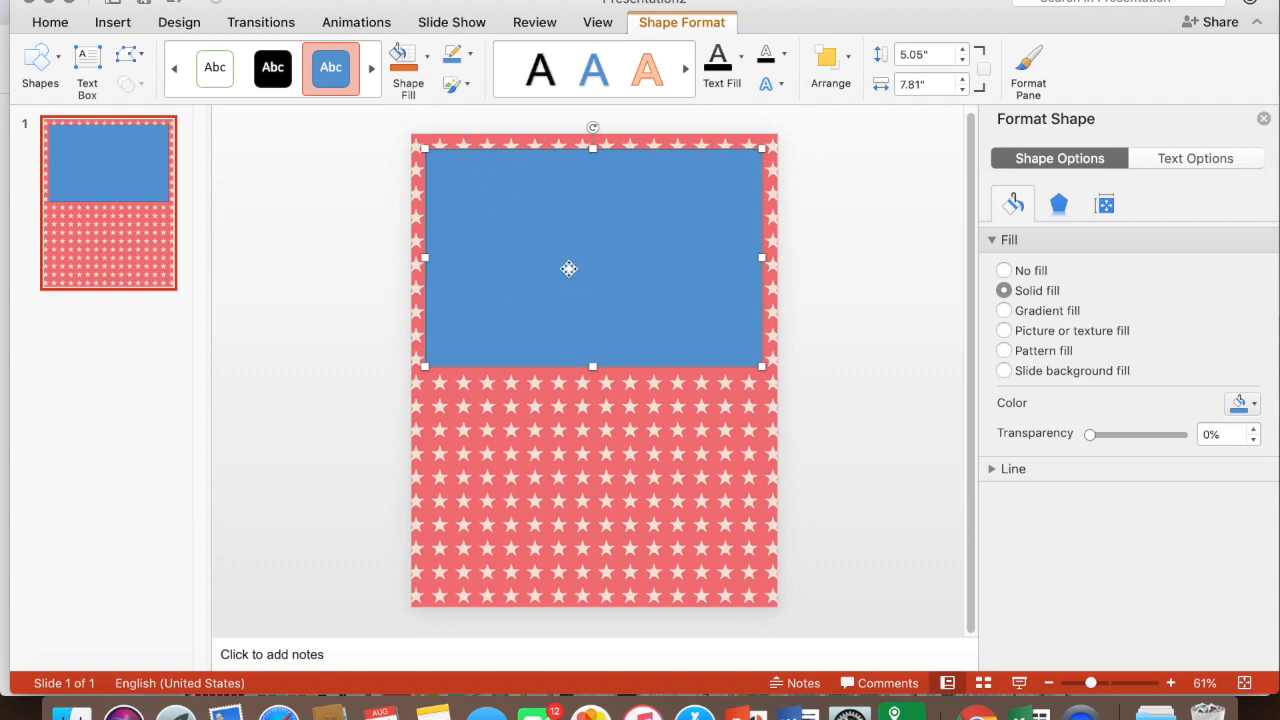
{"action": "left_click", "coordinate": [425, 61]}
{"action": "left_click", "coordinate": [406, 154]}
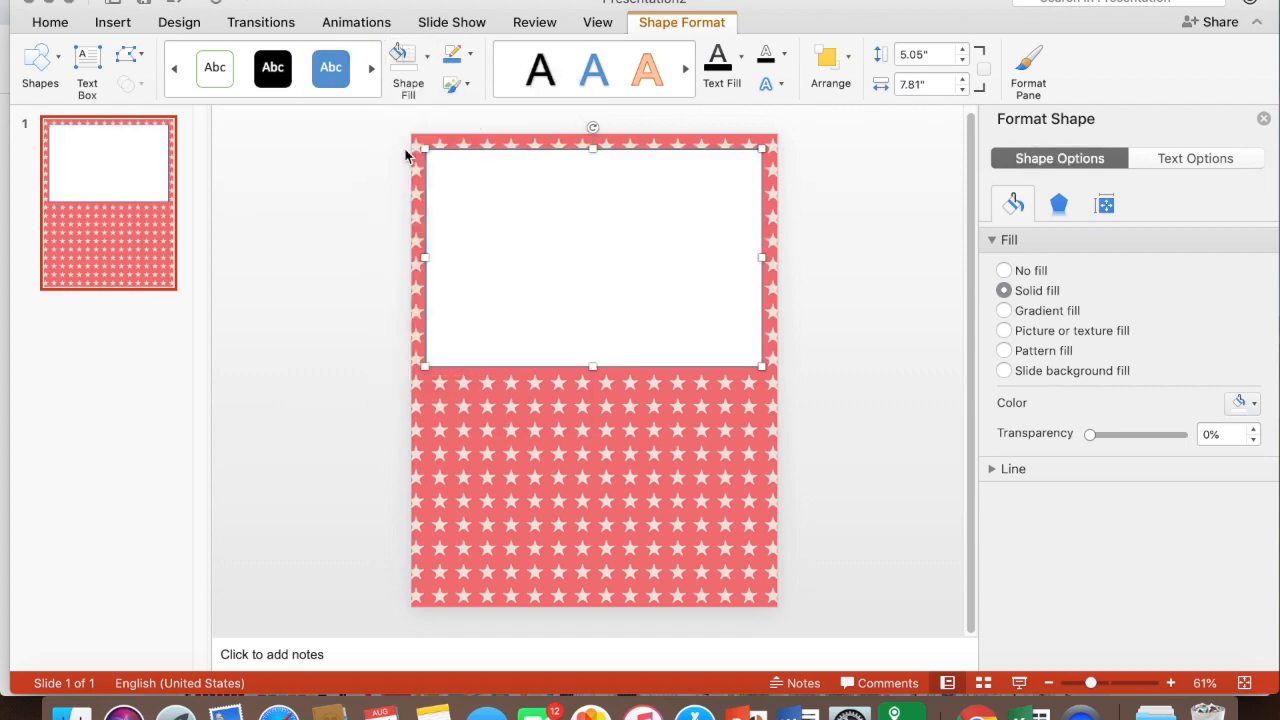
Give the white rectangle a black outline and move it slightly down and right on the slide's upper half
{"action": "left_click", "coordinate": [470, 54]}
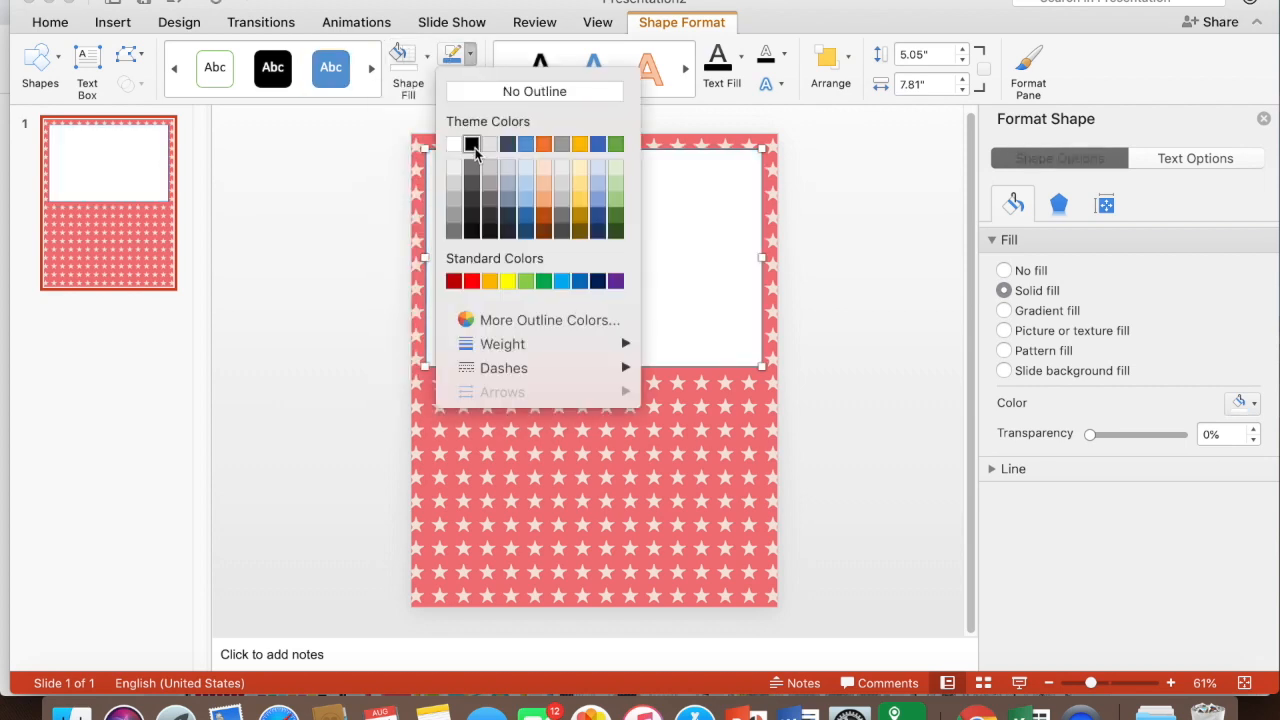
{"action": "left_click", "coordinate": [472, 146]}
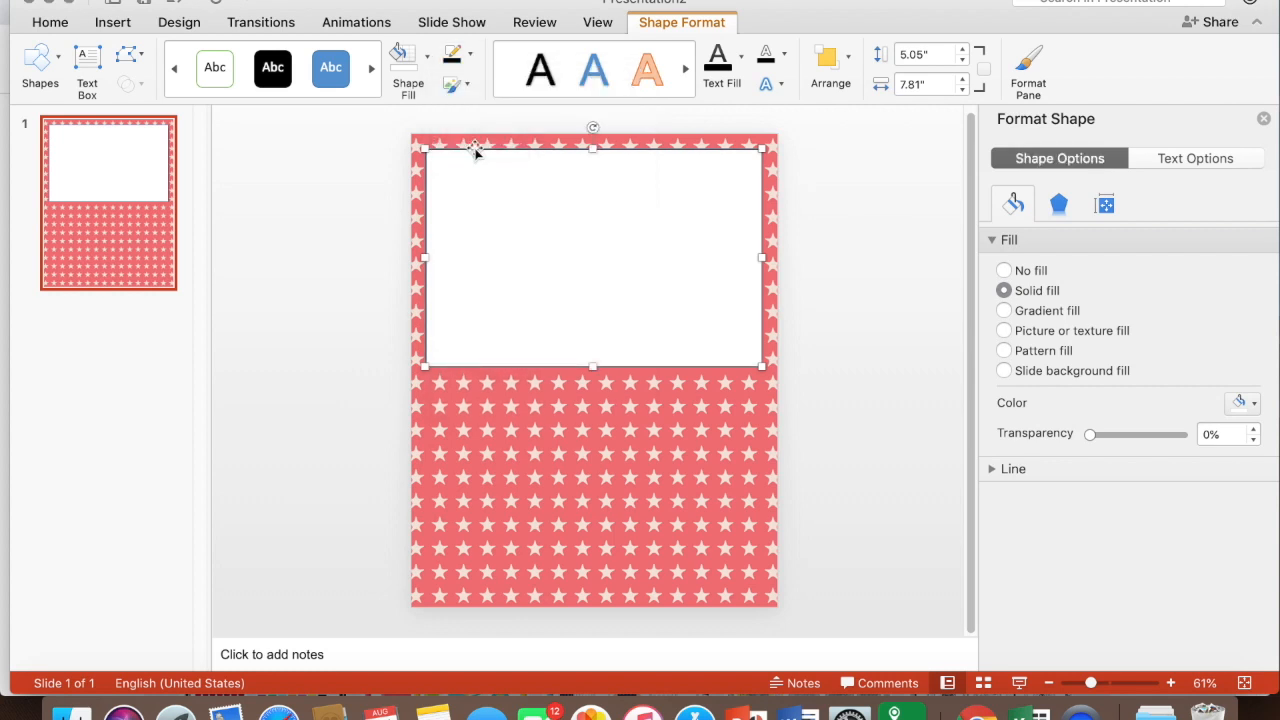
{"action": "left_click", "coordinate": [347, 222]}
{"action": "left_click_drag", "start_coordinate": [634, 214], "coordinate": [630, 220]}
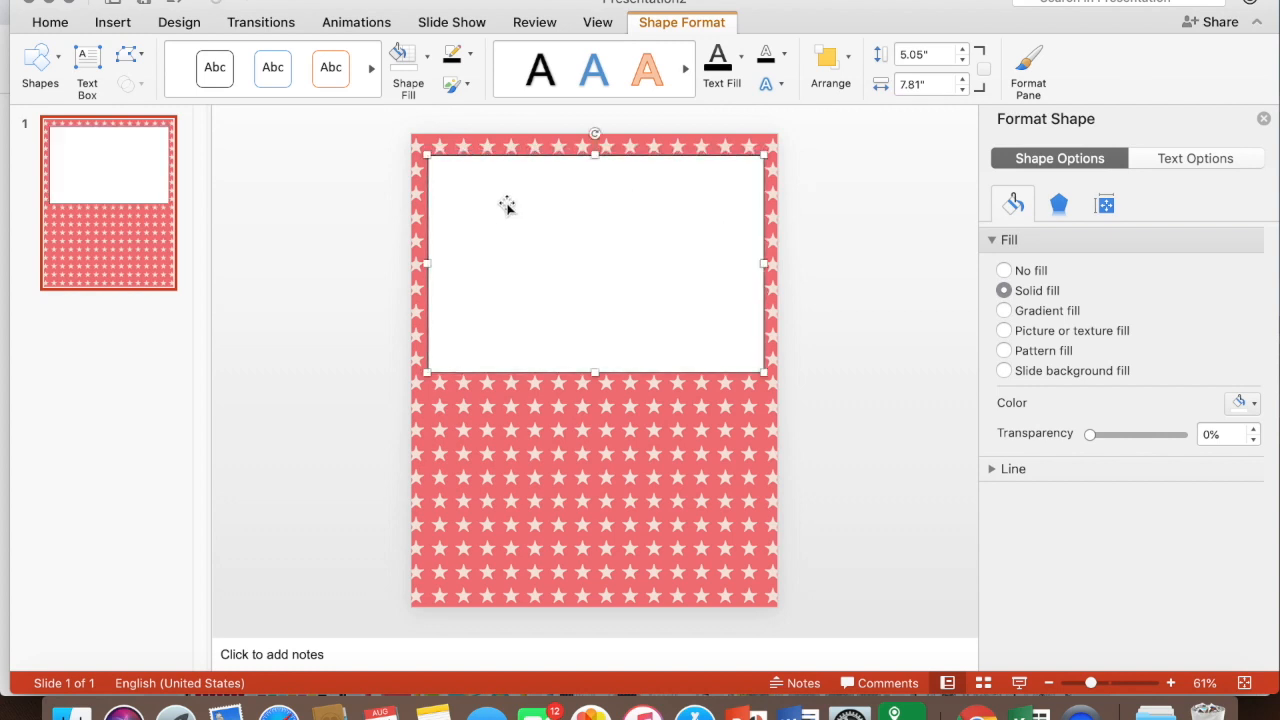
Duplicate the white rectangle onto the slide's lower half and move the original up to leave a gap between them
{"action": "right_click", "coordinate": [544, 298]}
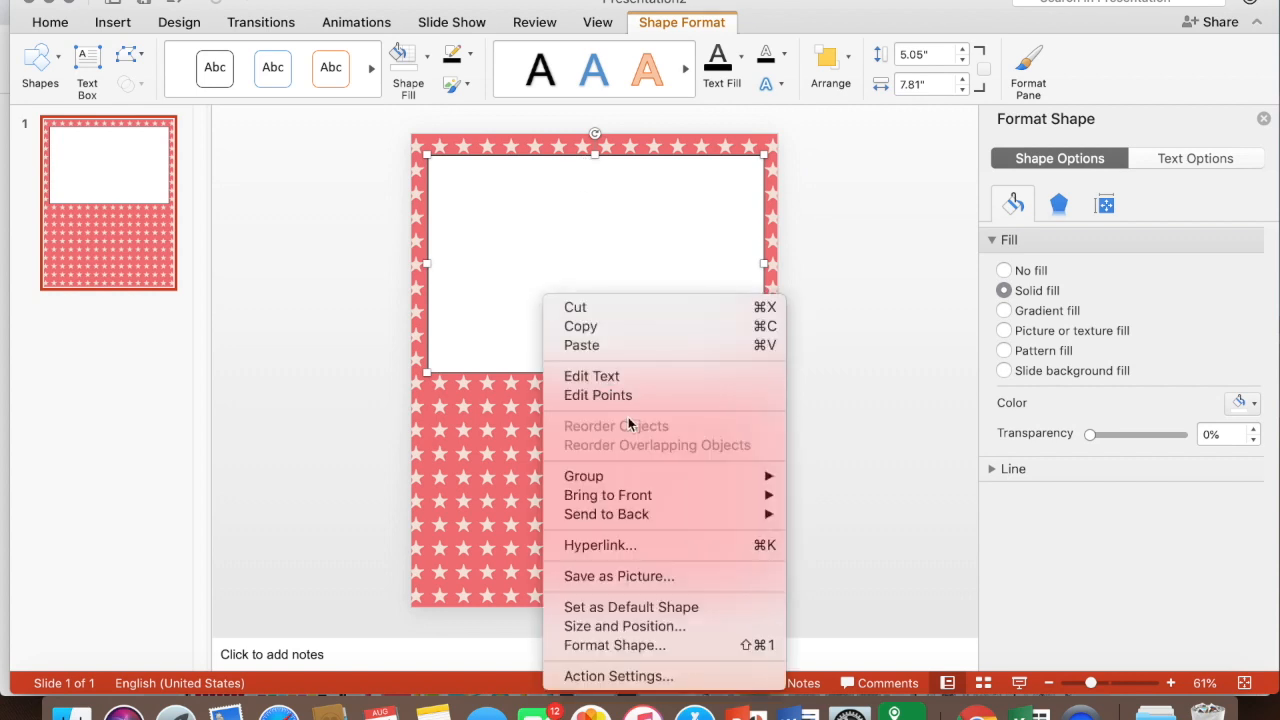
{"action": "left_click", "coordinate": [614, 326]}
{"action": "right_click", "coordinate": [317, 336]}
{"action": "left_click", "coordinate": [396, 390]}
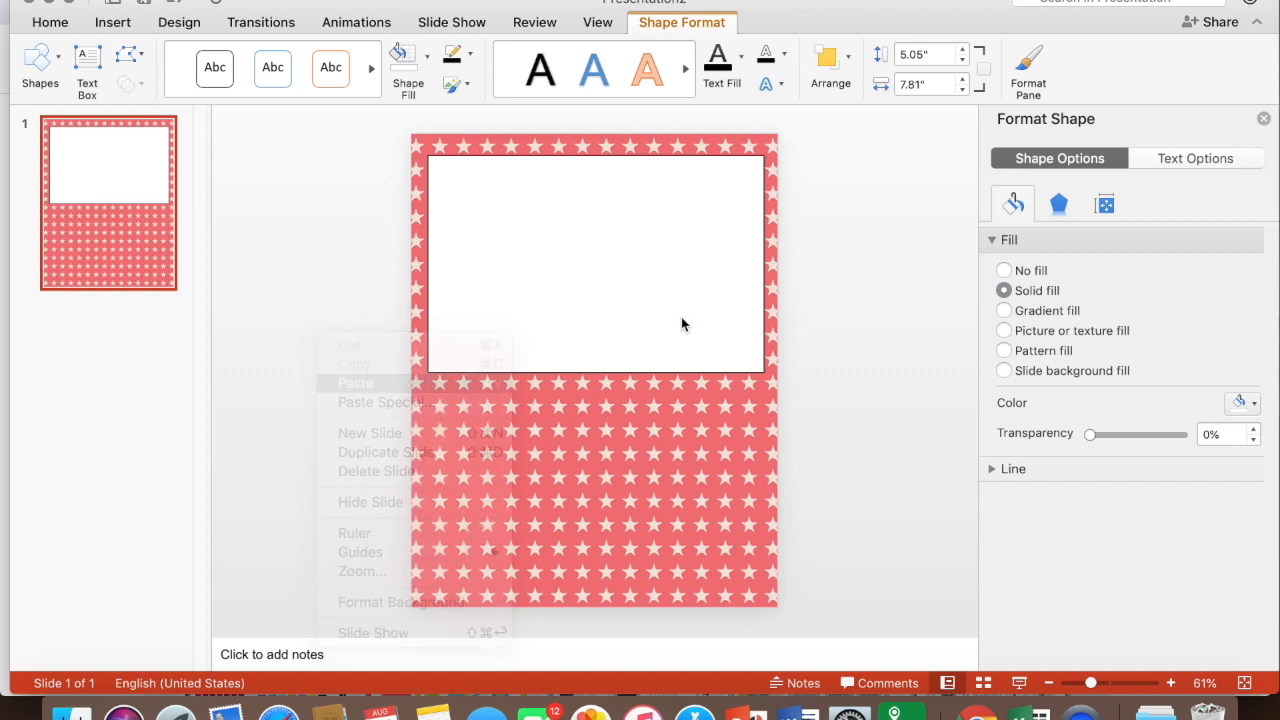
{"action": "left_click_drag", "start_coordinate": [609, 294], "coordinate": [580, 492]}
{"action": "left_click_drag", "start_coordinate": [585, 318], "coordinate": [585, 292]}
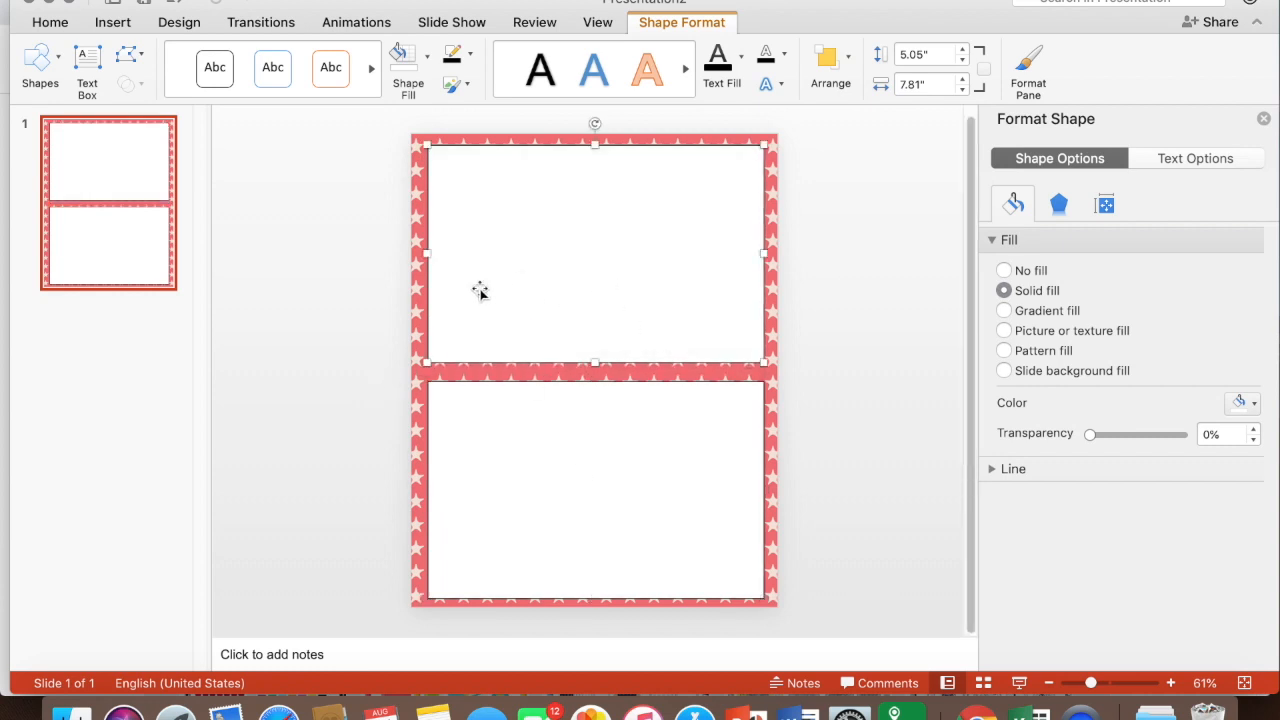
{"action": "left_click", "coordinate": [357, 300]}
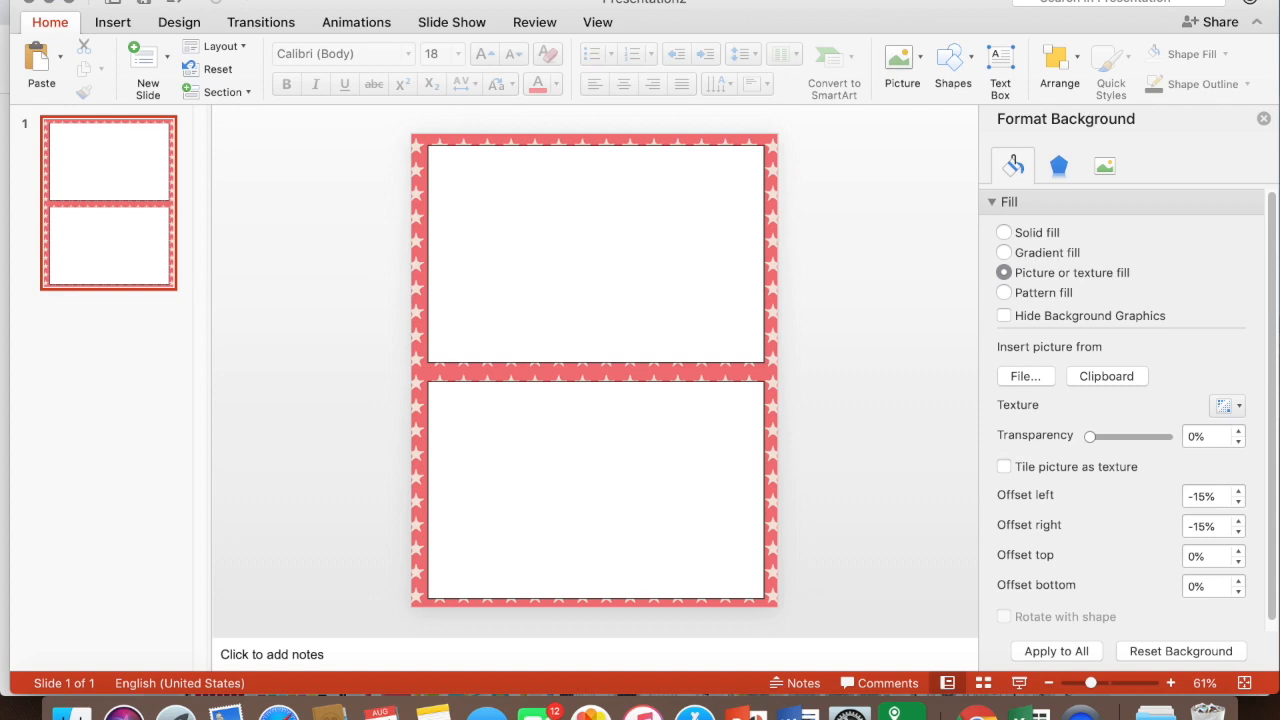
Insert a table with 5 columns and 2 rows and place it near the top of the upper white box
{"action": "left_click", "coordinate": [303, 1]}
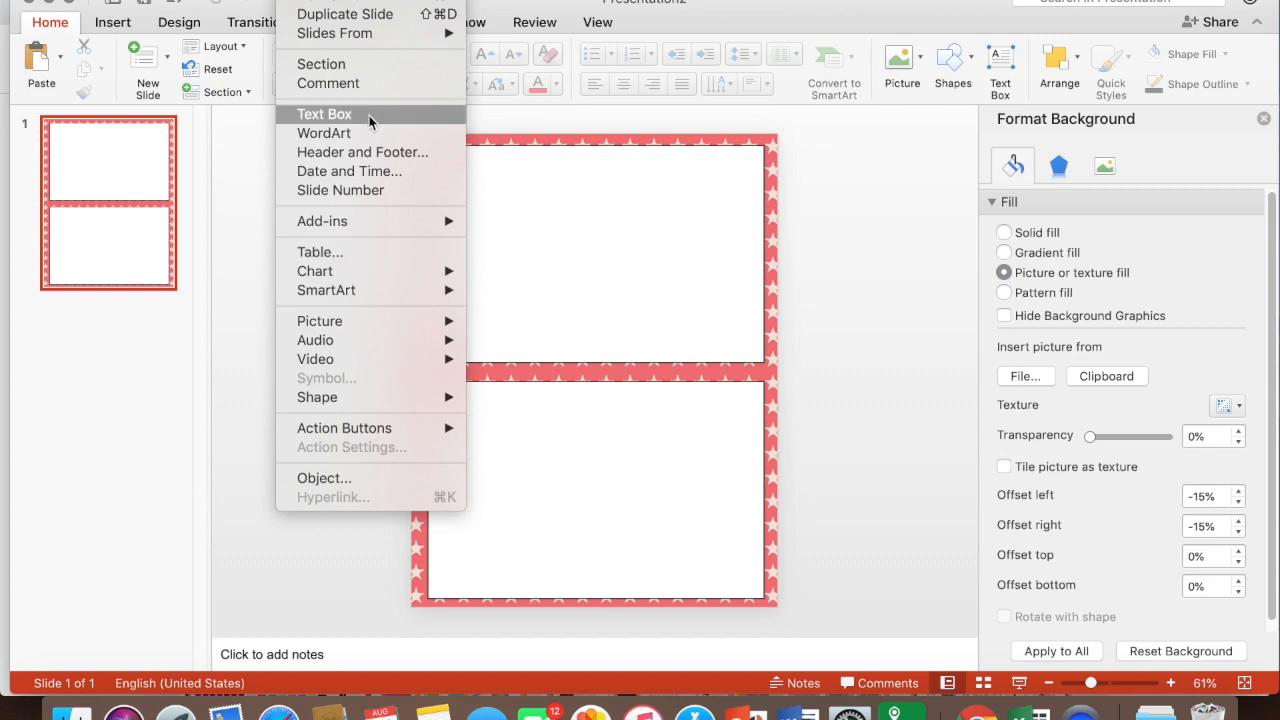
{"action": "mouse_move", "coordinate": [365, 228]}
{"action": "left_click", "coordinate": [365, 252]}
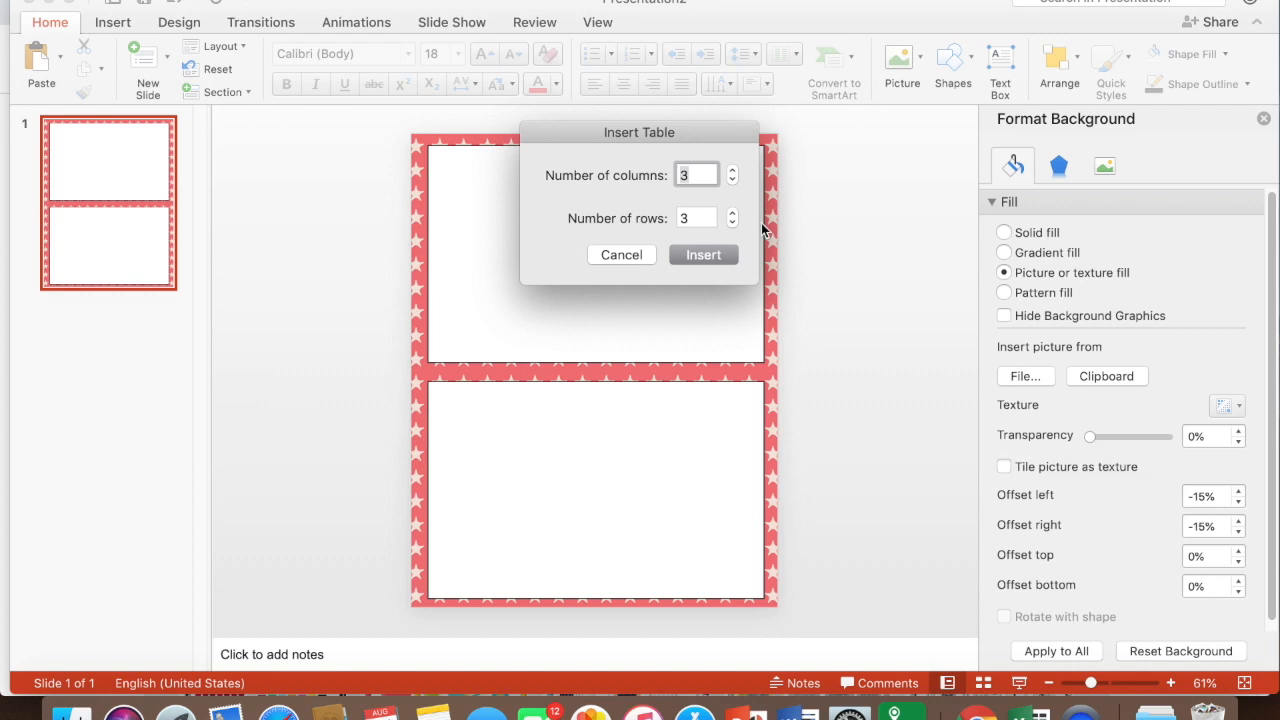
{"action": "type", "text": "5"}
{"action": "left_click", "coordinate": [708, 221]}
{"action": "type", "text": "2"}
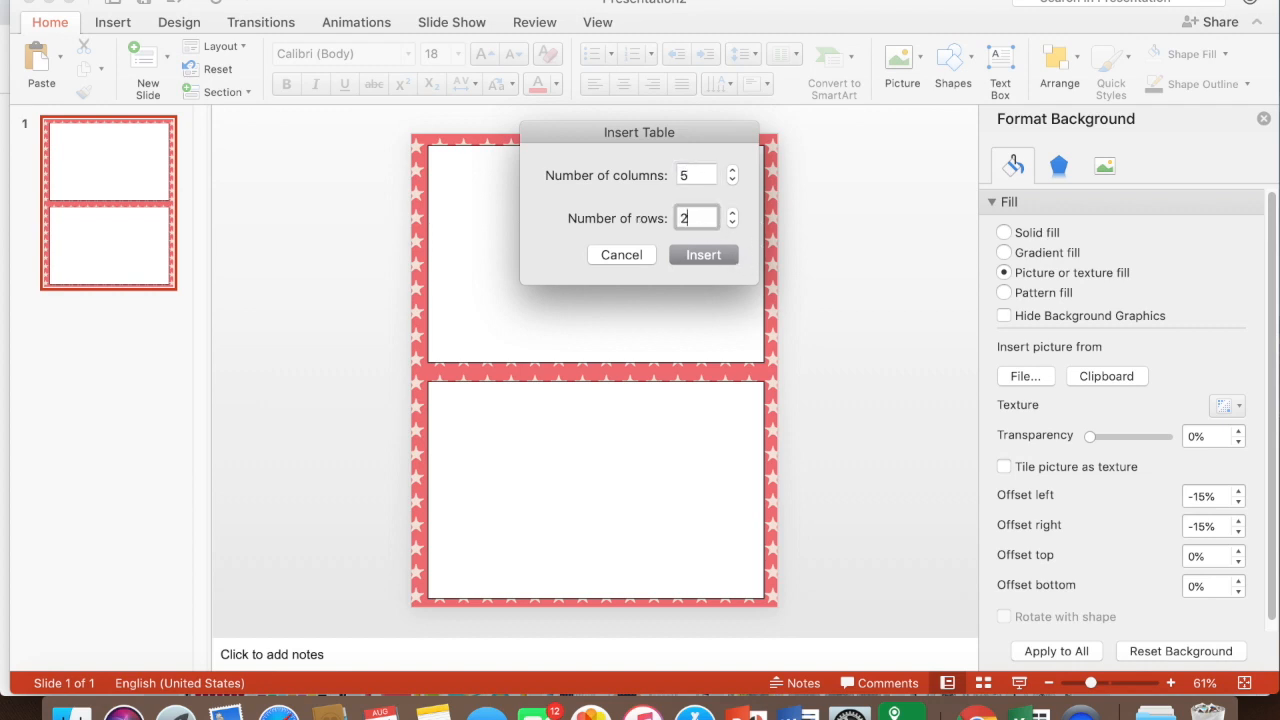
{"action": "left_click", "coordinate": [694, 256]}
{"action": "left_click_drag", "start_coordinate": [614, 287], "coordinate": [617, 174]}
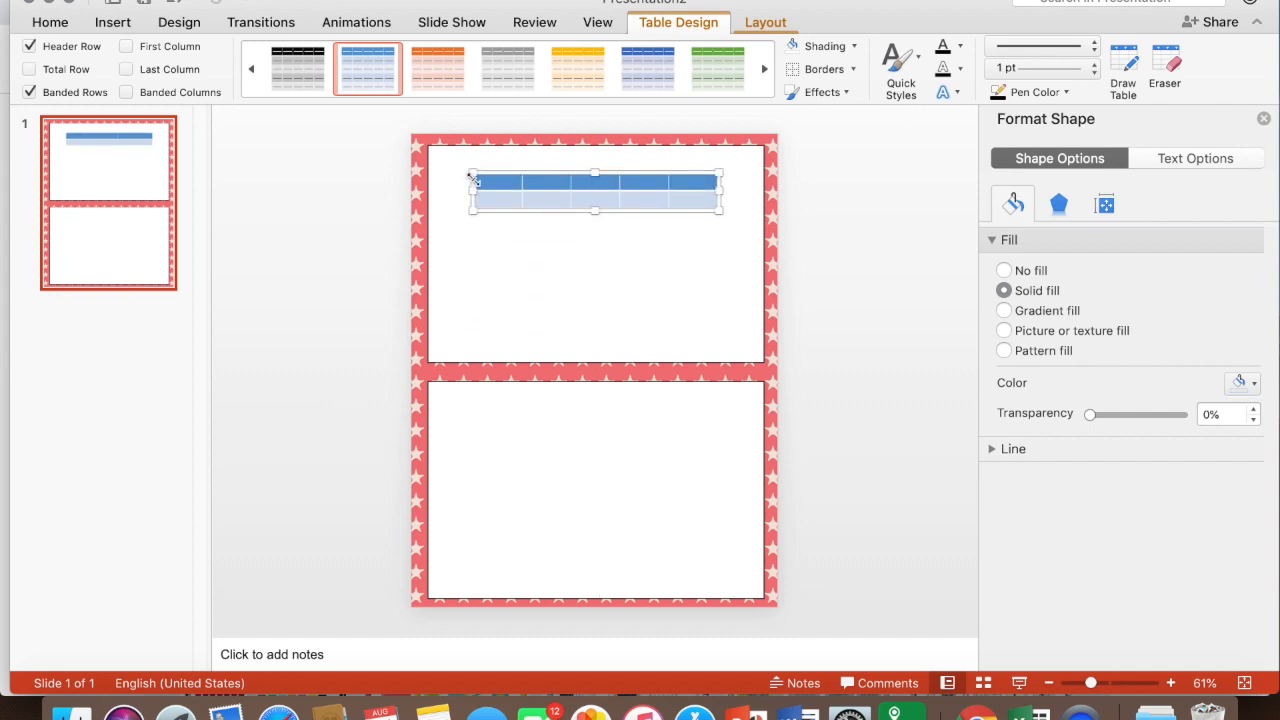
Shade all cells of the table white
{"action": "left_click_drag", "start_coordinate": [498, 182], "coordinate": [700, 202]}
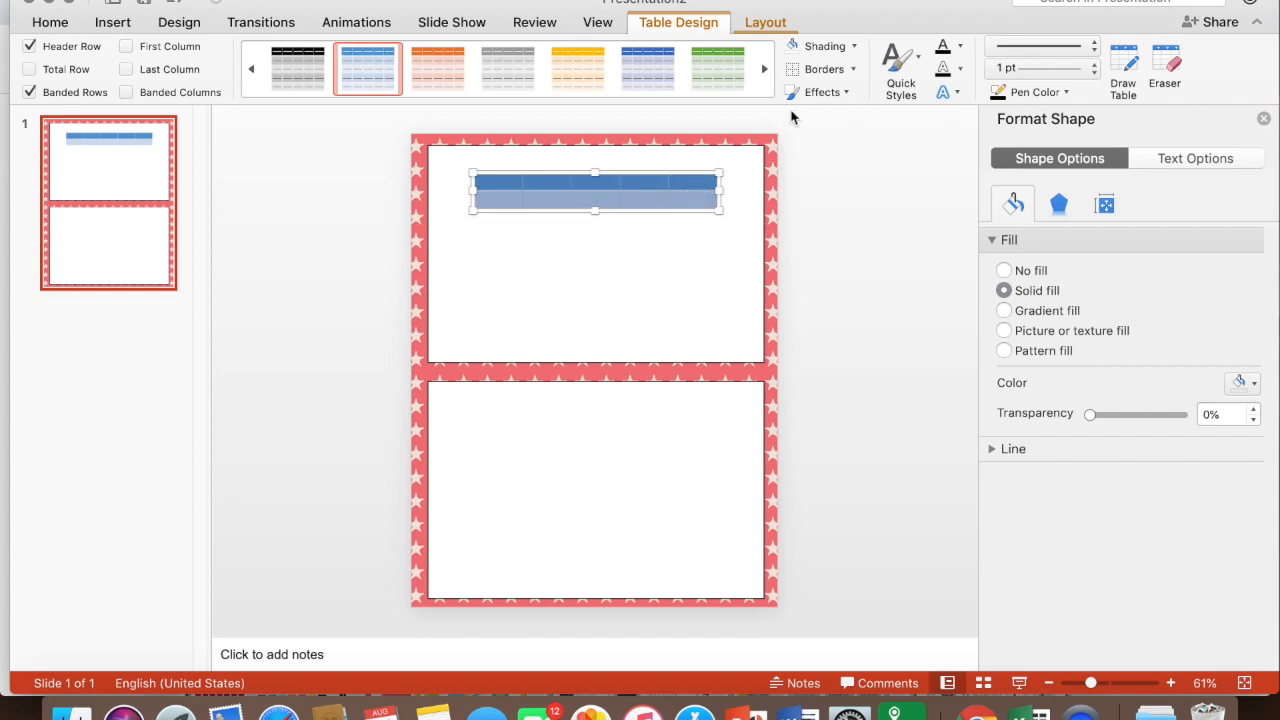
{"action": "left_click", "coordinate": [853, 46]}
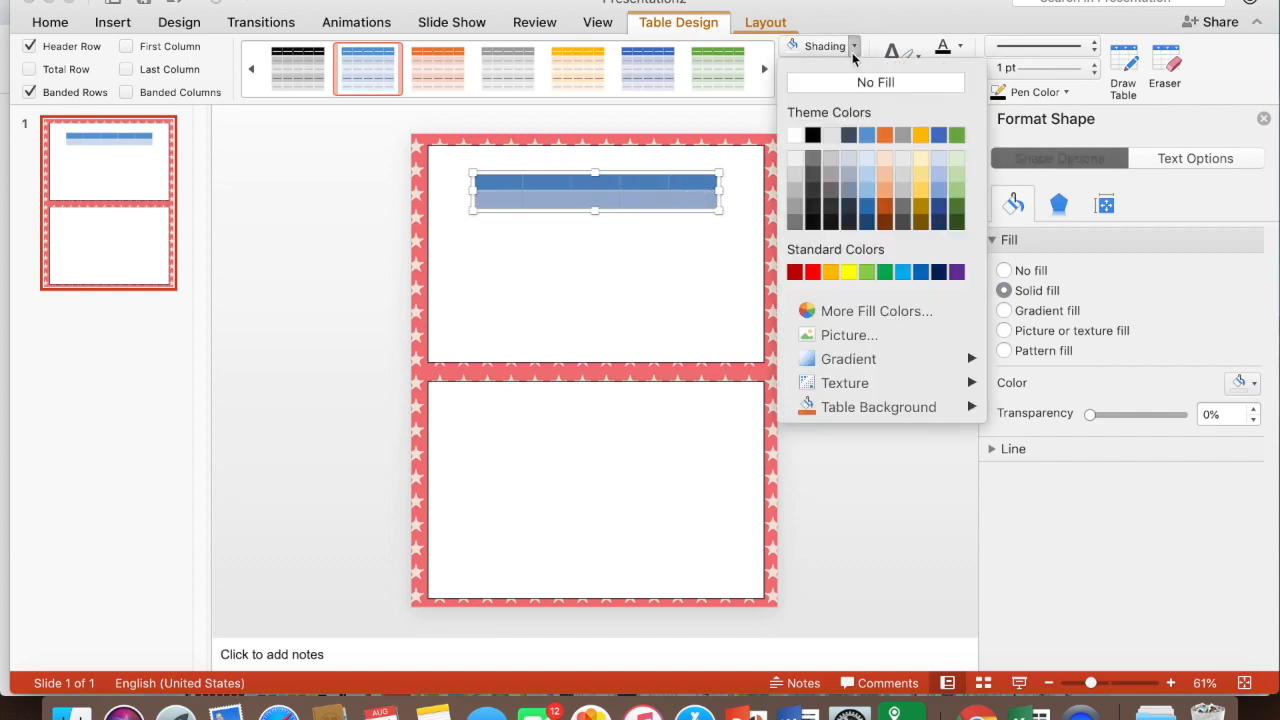
{"action": "left_click", "coordinate": [795, 136]}
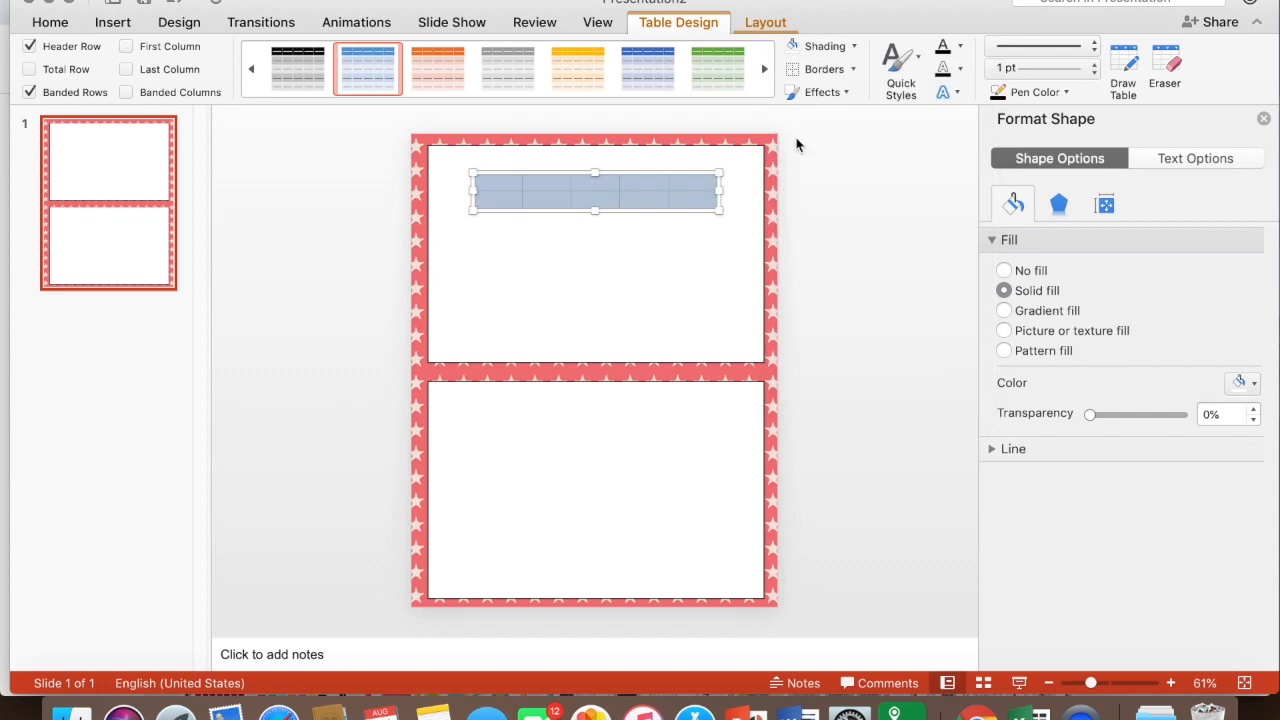